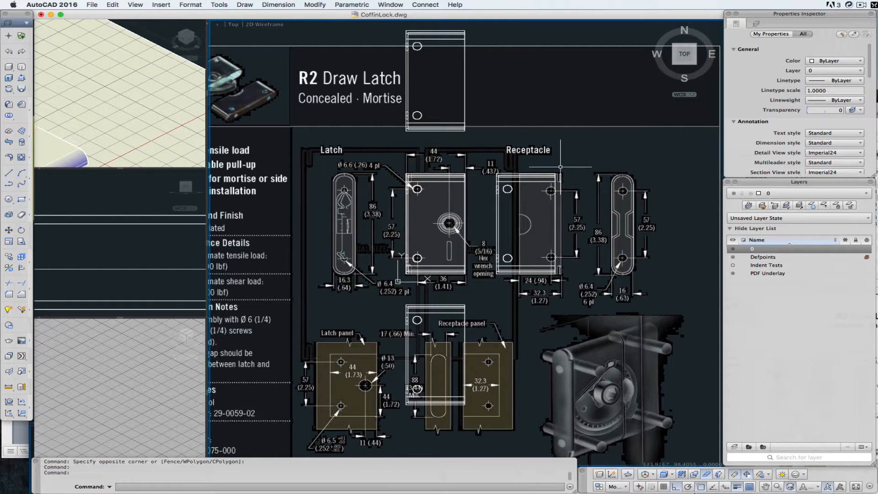
Hide the PDF Underlay layer.
left_click(523, 36)
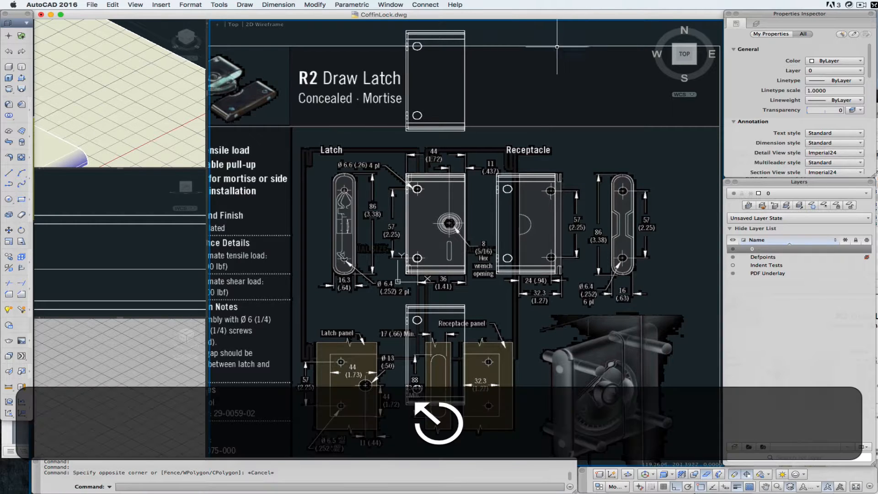
key("Escape")
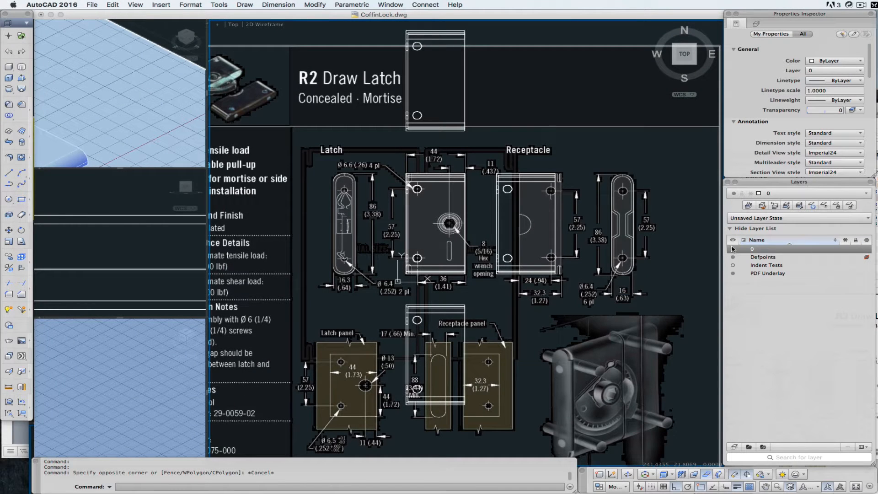
left_click(733, 273)
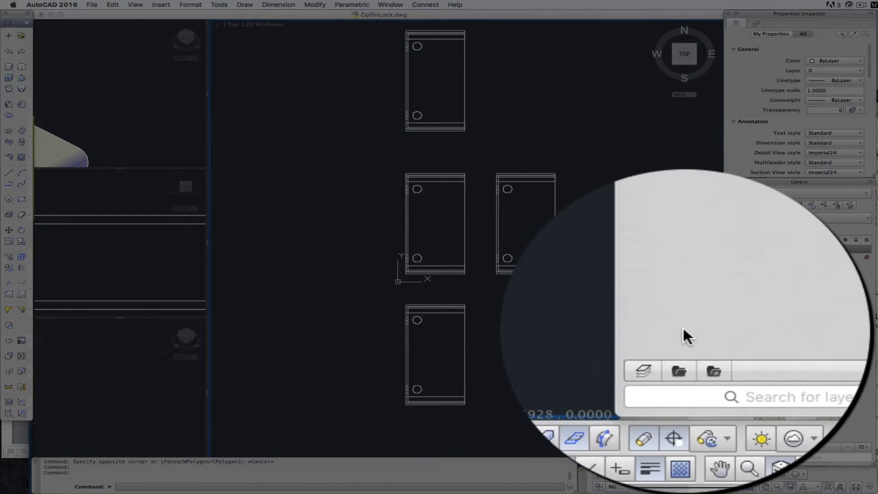
Create a new layer named Dimple.
left_click(690, 368)
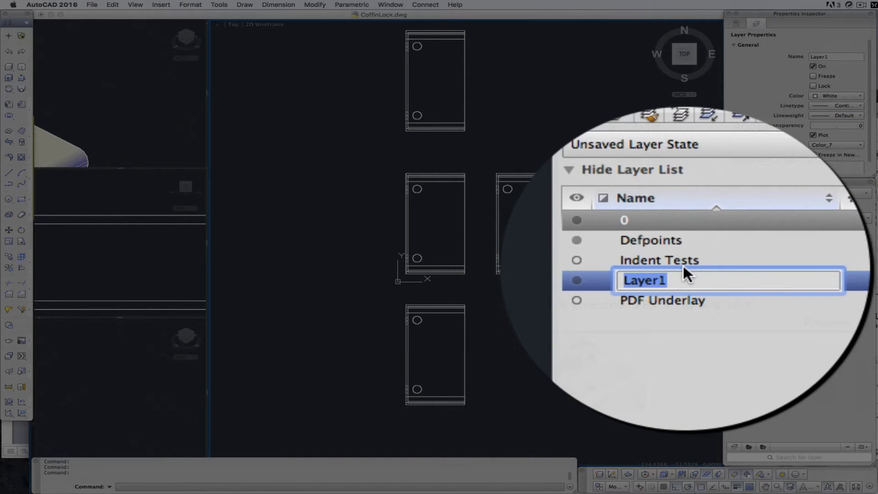
type("Dimple")
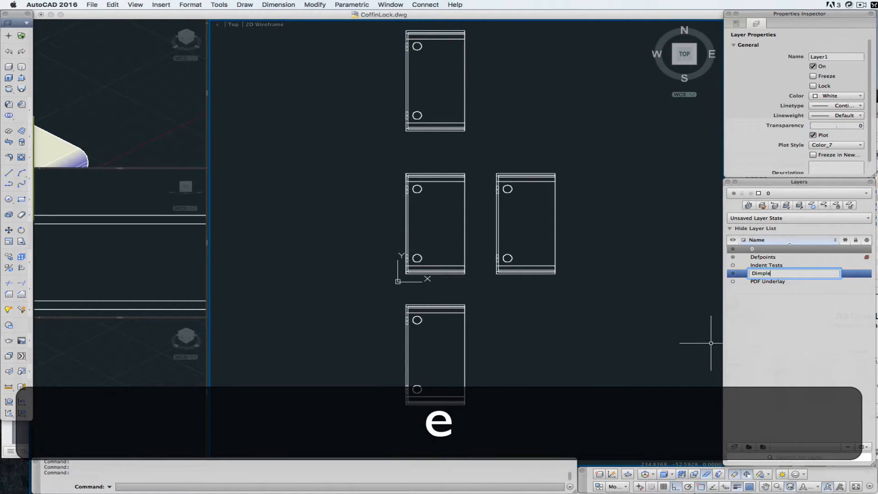
key("Return")
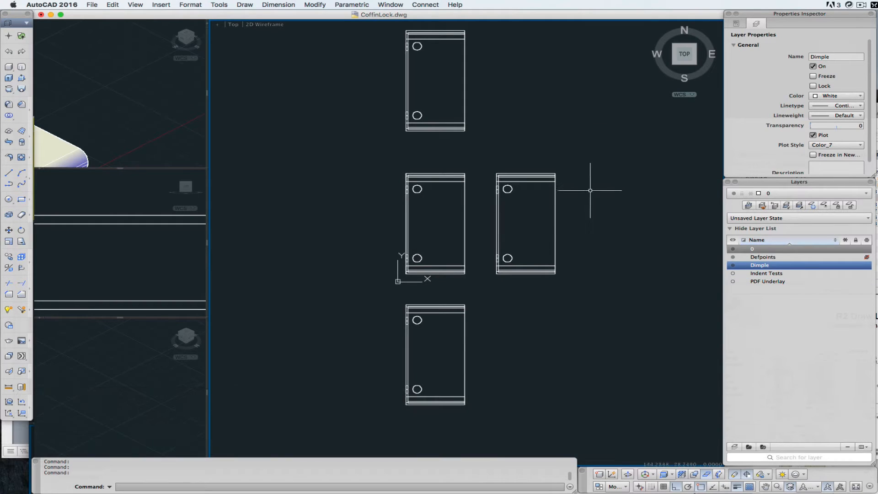
Assign the rightmost housing solid in the Top view to the Dimple layer.
left_click(555, 188)
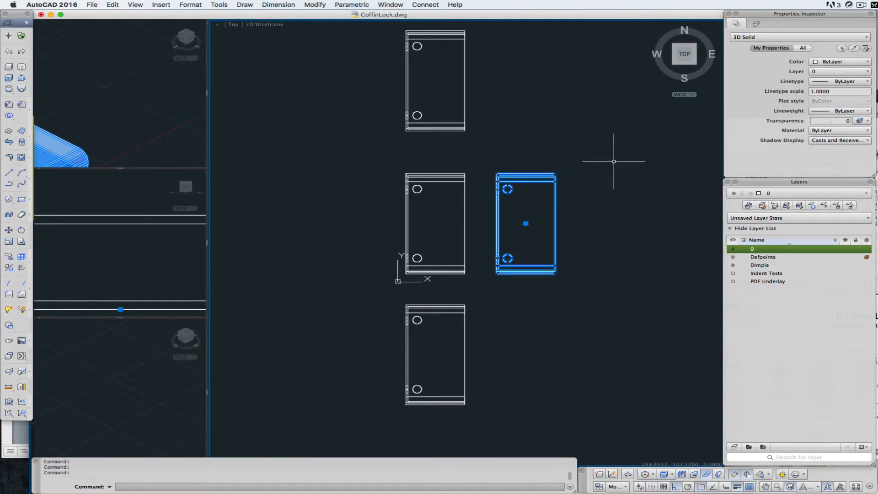
left_click(842, 72)
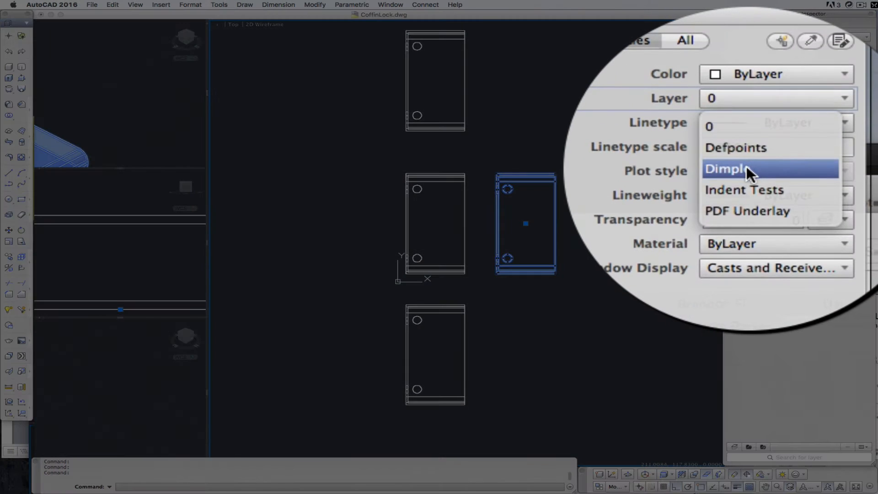
left_click(809, 100)
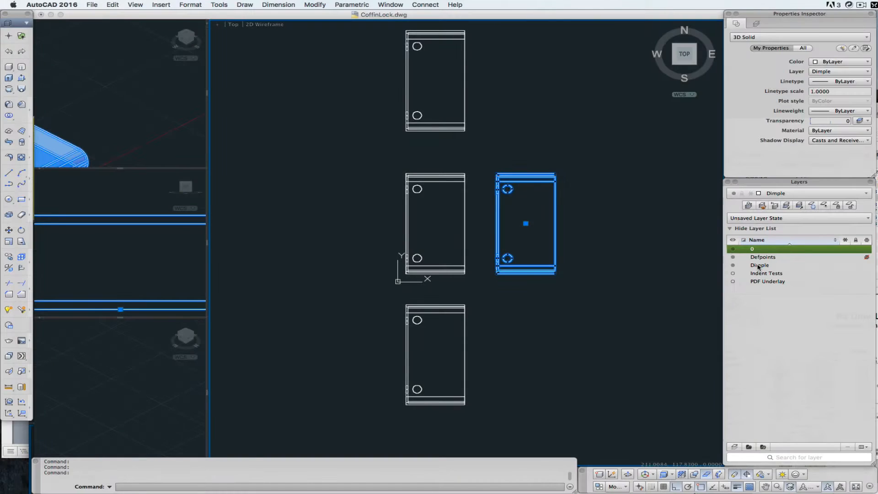
Make Dimple the current layer and hide layer 0.
left_click(747, 264)
left_click(733, 249)
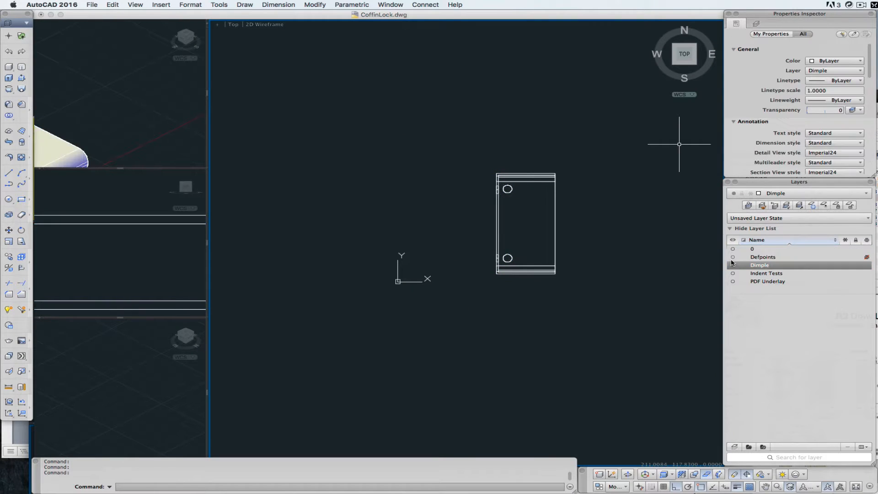
Frame the housing solid in the SW Isometric and Left viewports.
left_click(69, 91)
type("z")
key("Return")
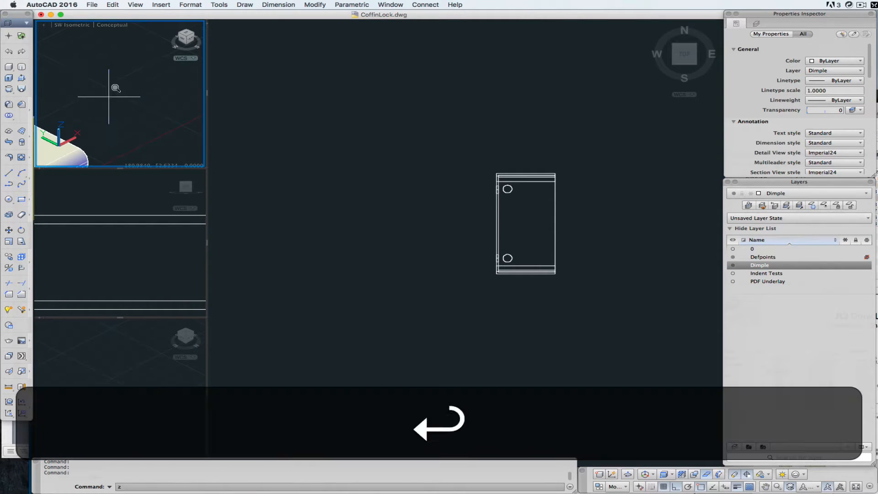
type("a")
key("Return")
scroll(104, 117, "up", 5)
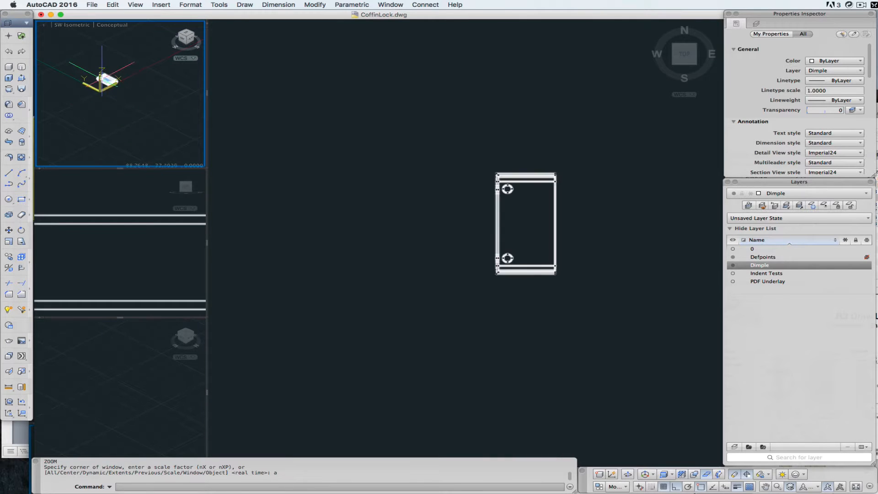
scroll(129, 100, "up", 4)
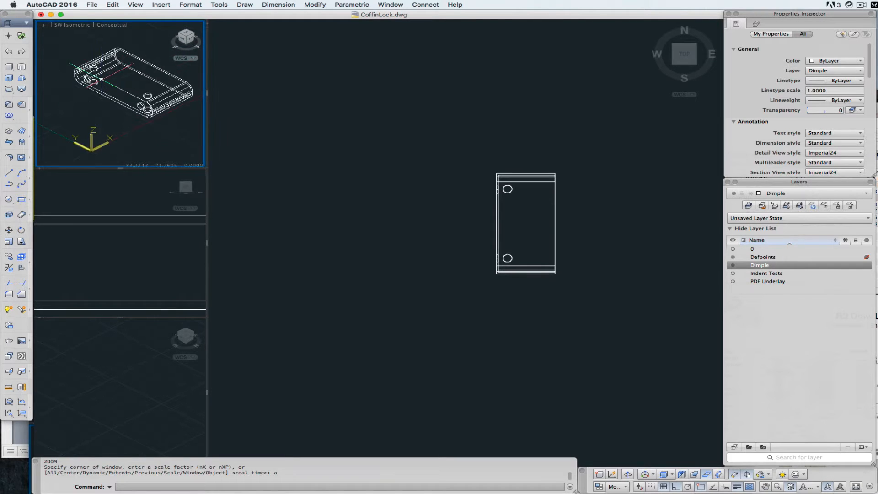
middle_click_drag(147, 67, 132, 82)
left_click(110, 245)
left_click(117, 198)
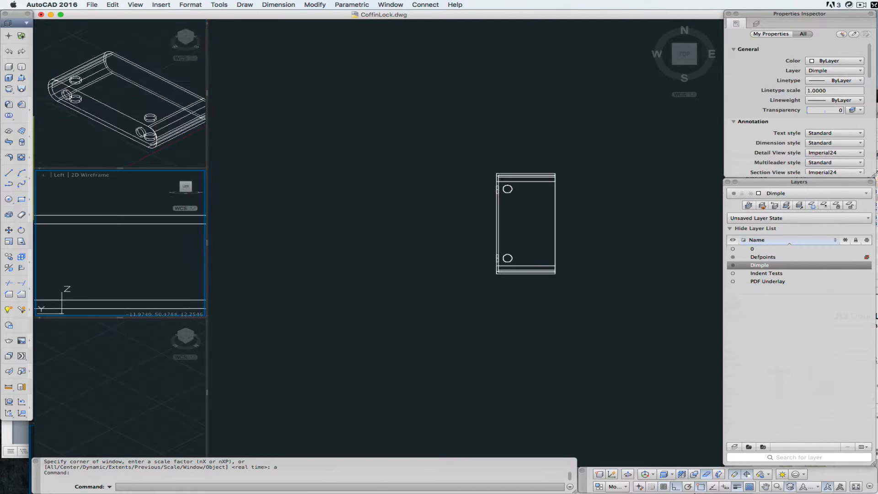
scroll(117, 198, "down", 3)
scroll(117, 198, "down", 2)
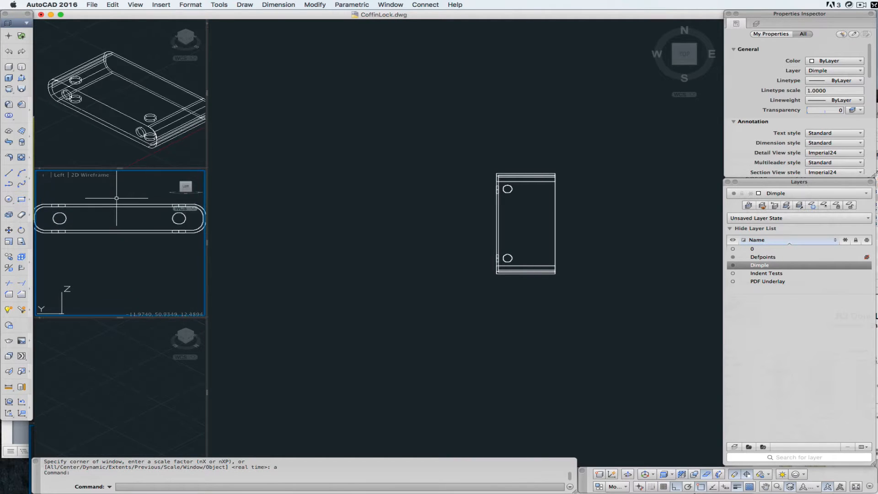
Frame the housing solid in the NE Isometric and Top viewports, leaving nothing selected.
left_click(114, 359)
type("z")
key("Return")
type("a")
key("Return")
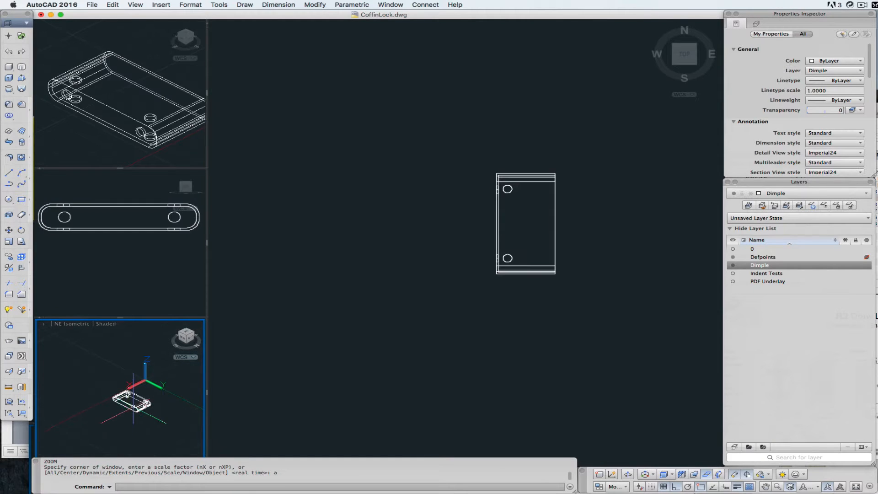
scroll(115, 423, "up", 5)
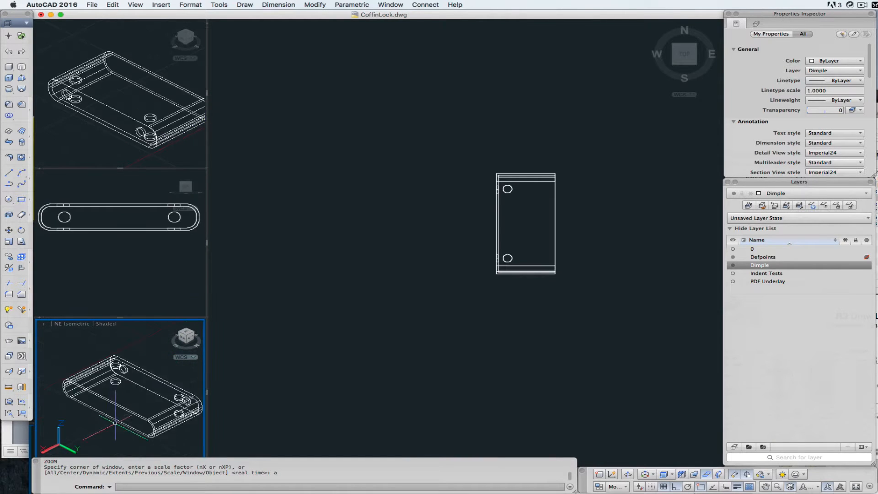
key("Escape")
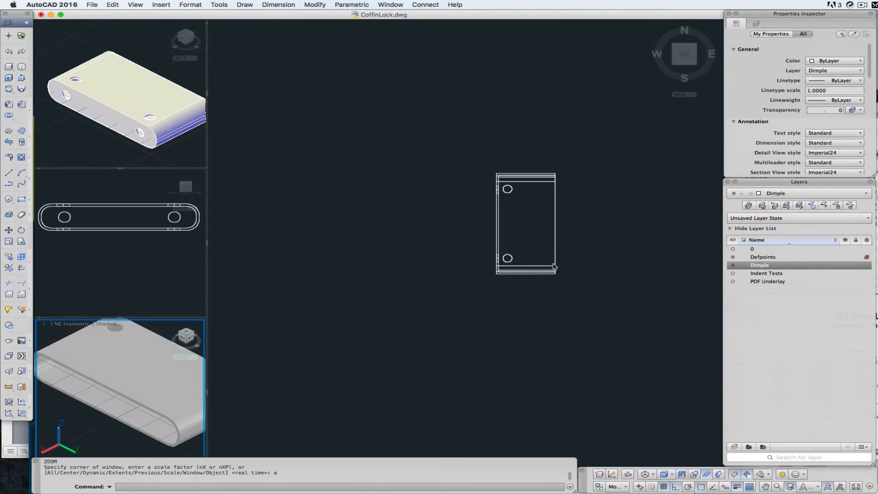
left_click(562, 231)
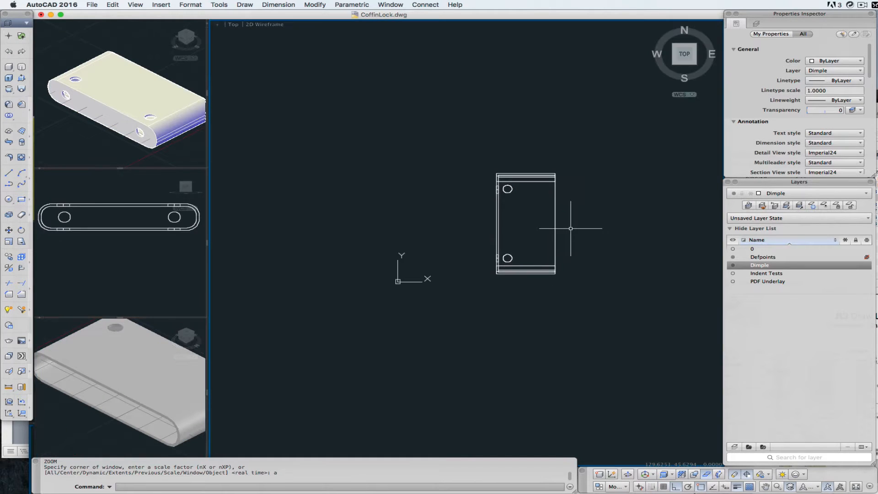
key("Return")
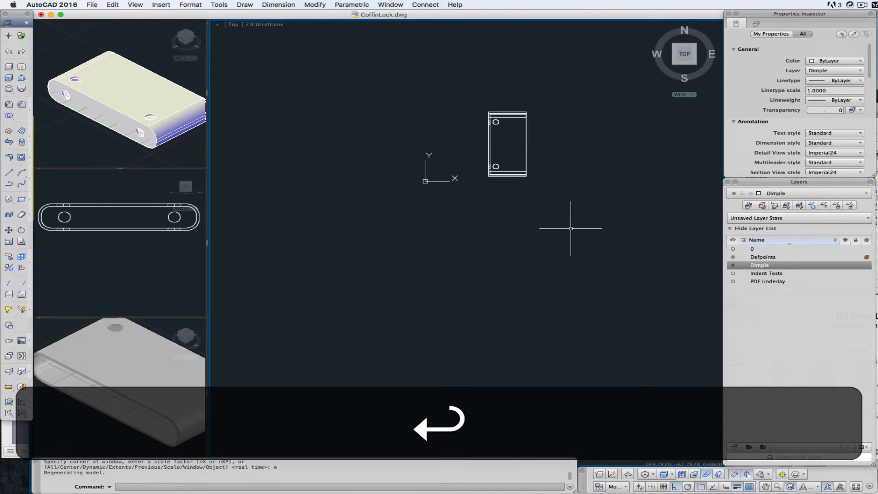
scroll(538, 128, "up", 6)
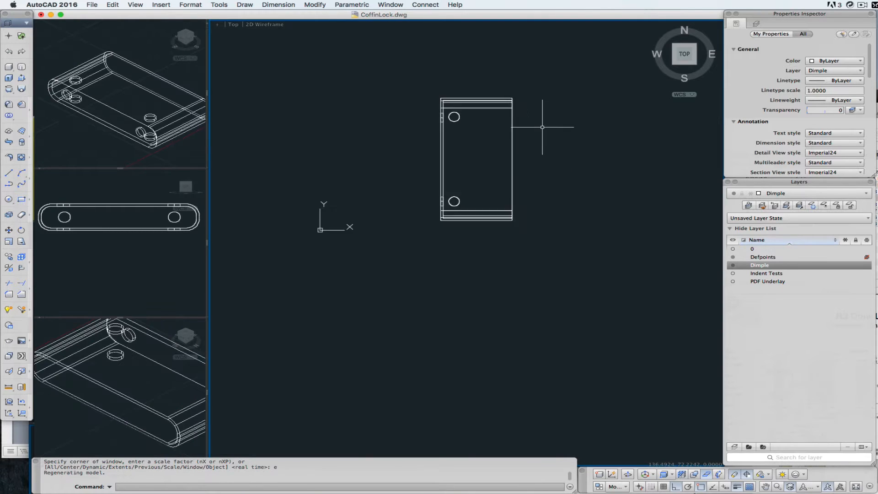
left_click(466, 157)
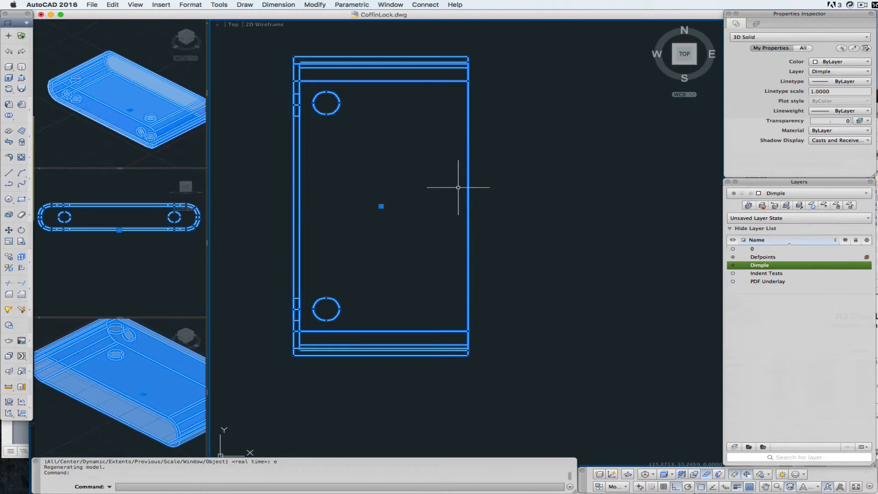
left_click(124, 112)
key("Escape")
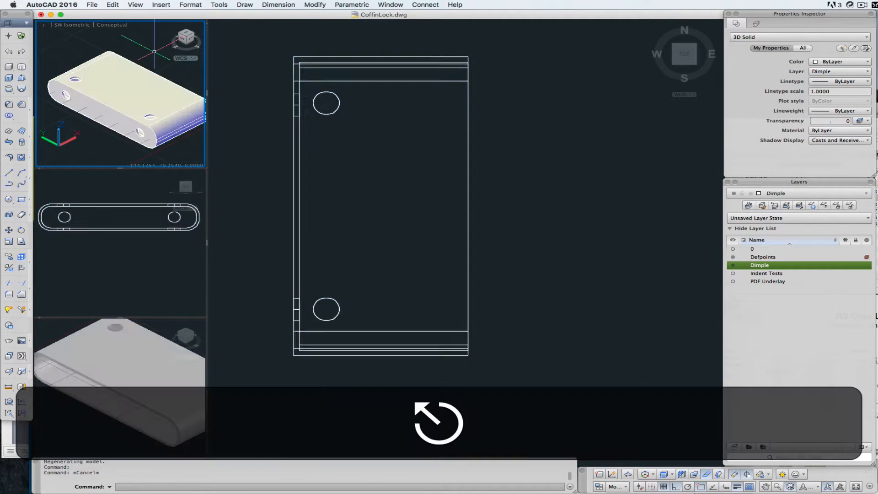
Draw an upright cylinder of about 9.41 radius, centred on the midpoint of the housing's open edge on its top face.
scroll(152, 71, "up", 5)
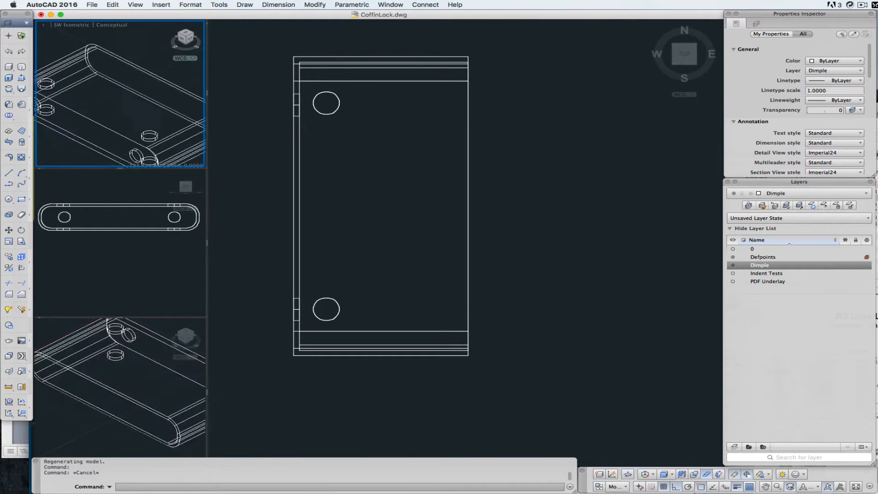
left_click(123, 78)
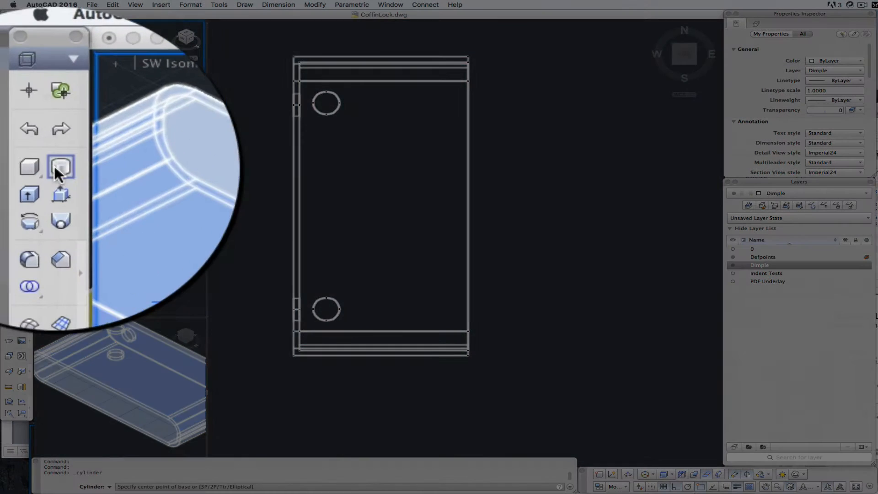
left_click(21, 67)
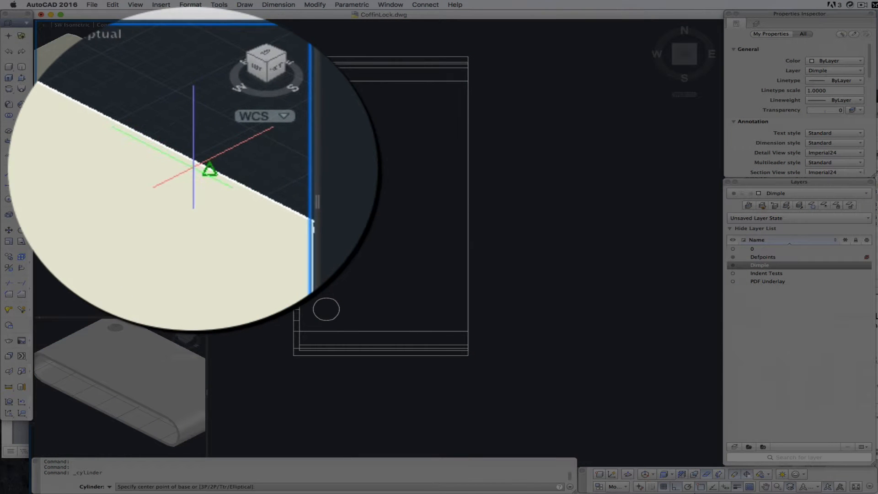
left_click(161, 79)
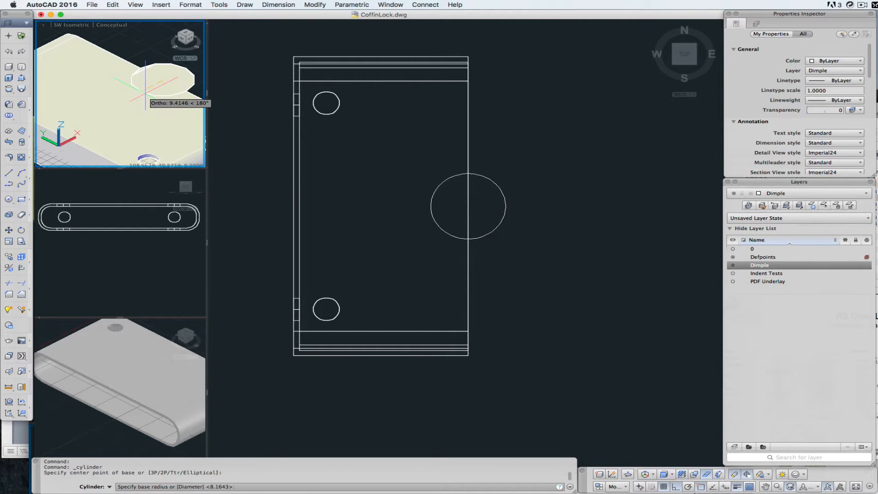
left_click(145, 95)
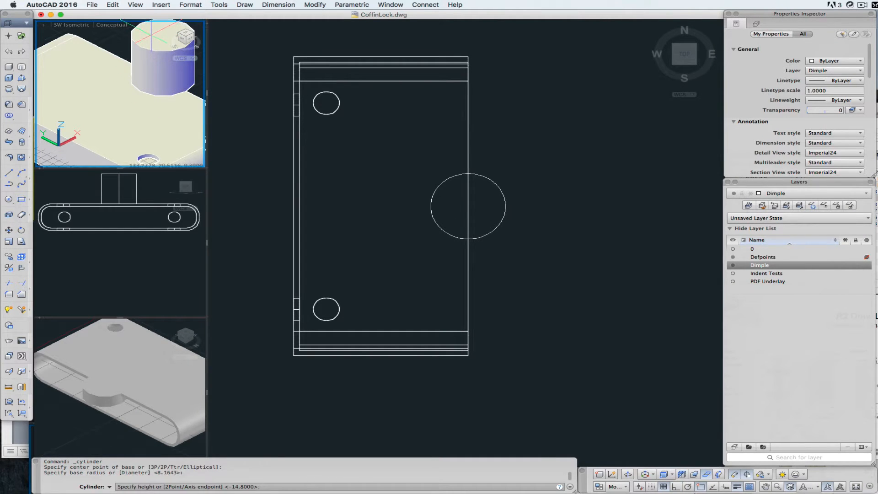
left_click(152, 34)
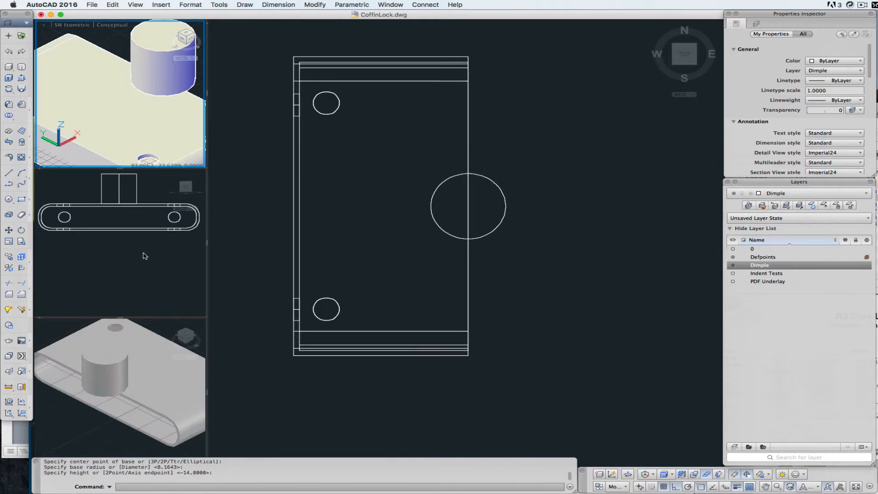
Lower the cylinder in the Left view so its base sits level with the housing's underside.
left_click(147, 187)
left_click(137, 188)
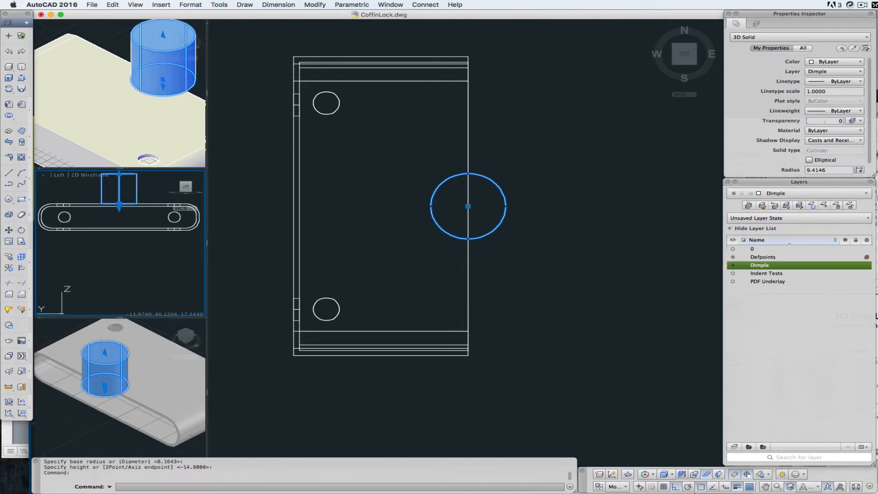
left_click(119, 204)
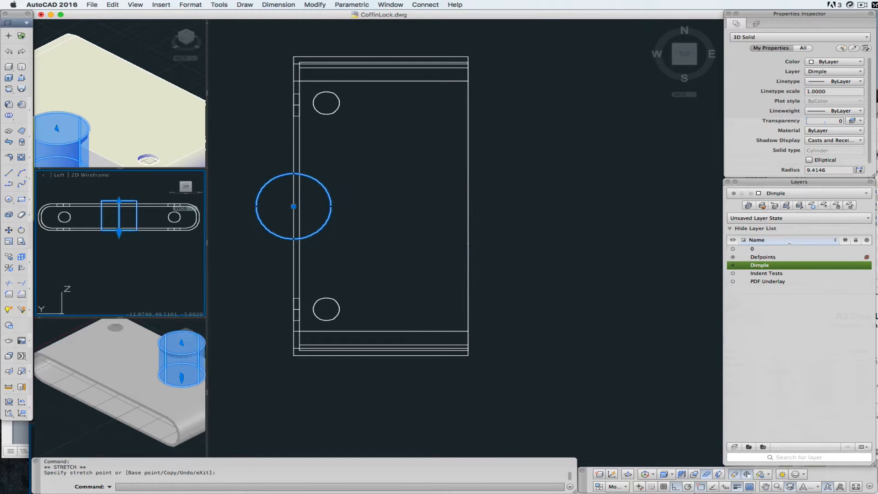
Move the cylinder by its base centre to the midpoint of the housing's open edge in the Top view.
left_click(294, 206)
left_click(294, 207)
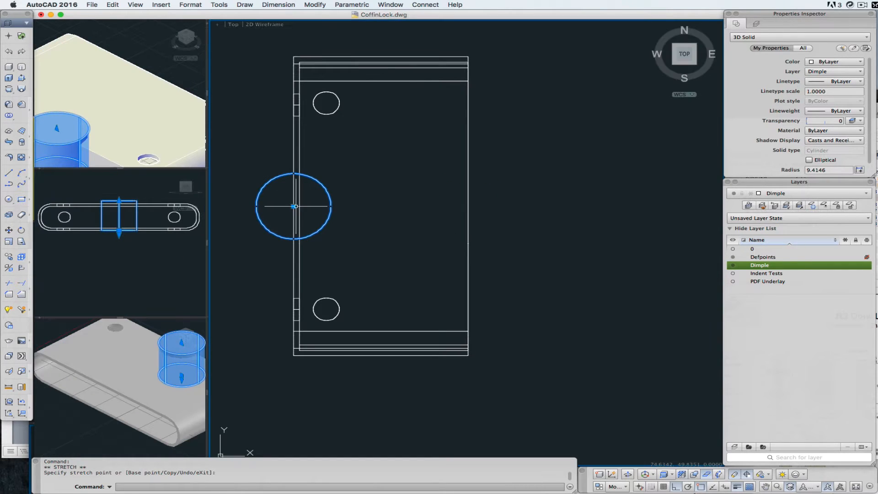
left_click(293, 207)
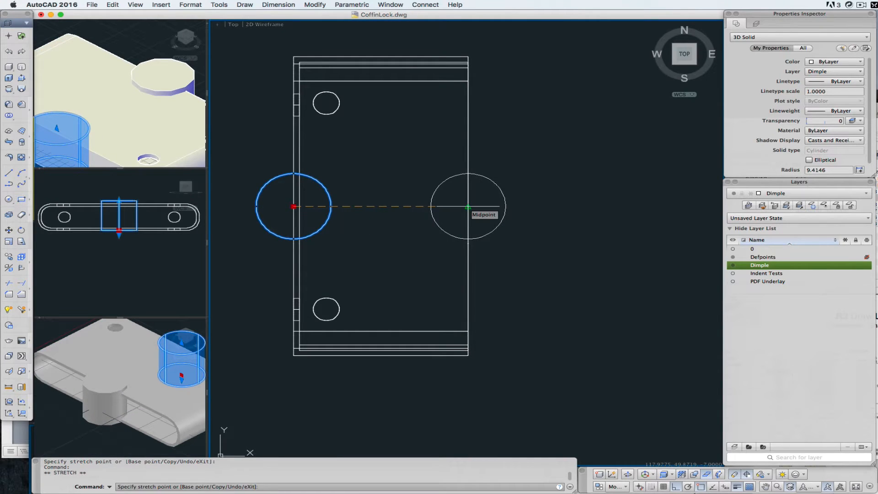
left_click(468, 207)
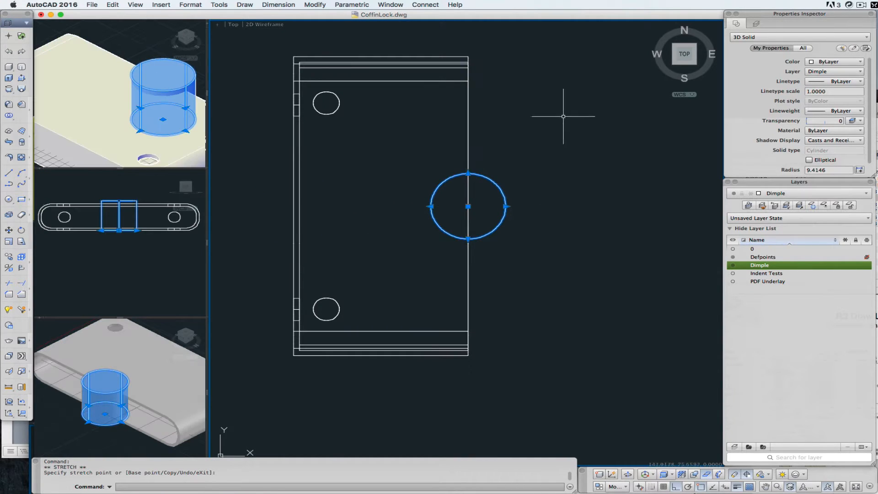
Try subtracting the full cylinder from the housing solid, and undo the subtraction.
left_click(312, 4)
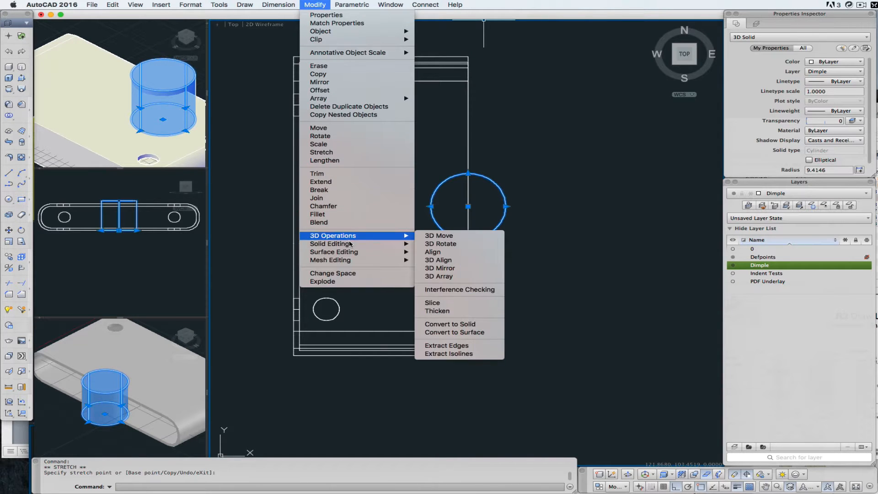
mouse_move(368, 244)
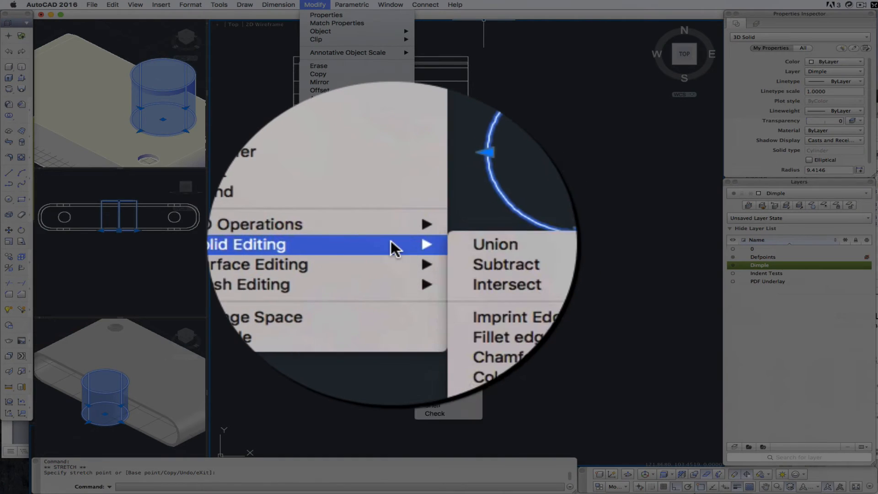
left_click(427, 255)
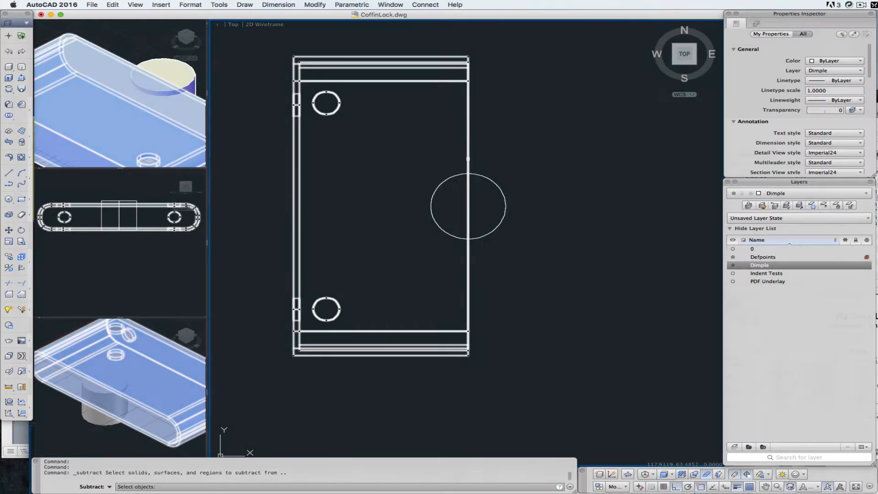
left_click(468, 159)
key("Return")
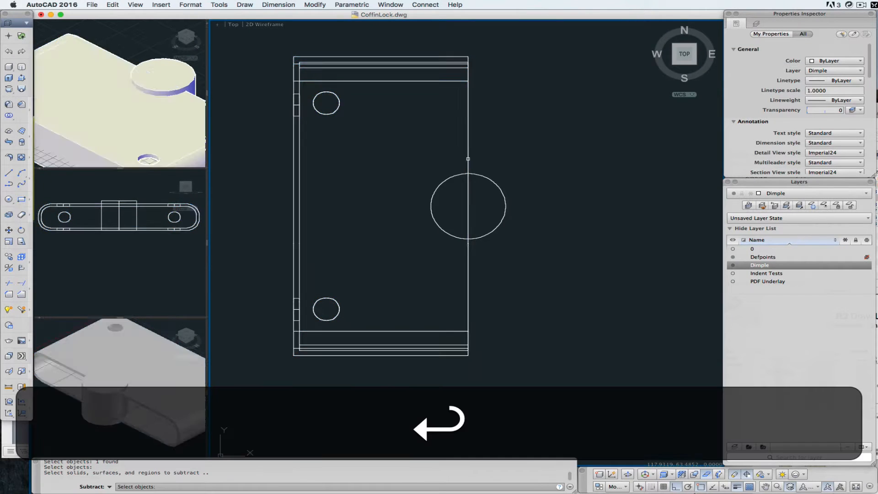
left_click(483, 170)
key("Return")
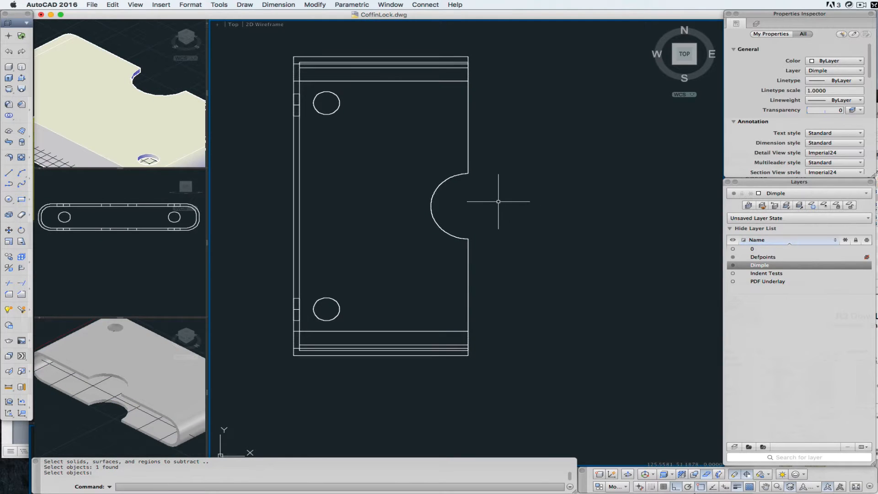
key("super+z")
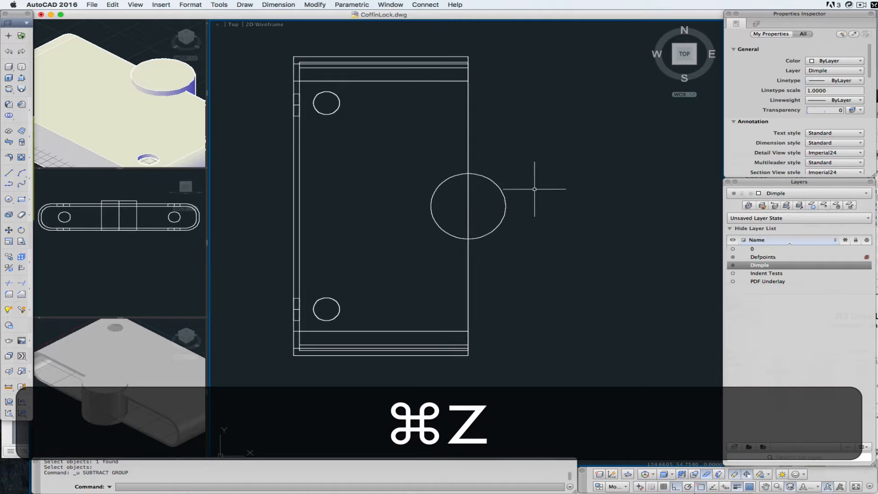
Fillet the cylinder's upper and lower circular edges in the Left view, enlarging the radius by eye to roughly half the cylinder's radius.
left_click(503, 196)
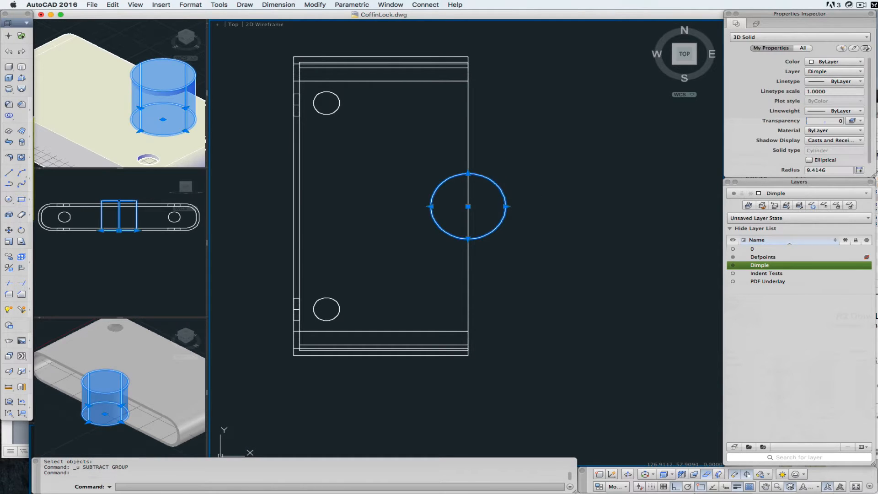
scroll(100, 208, "up", 6)
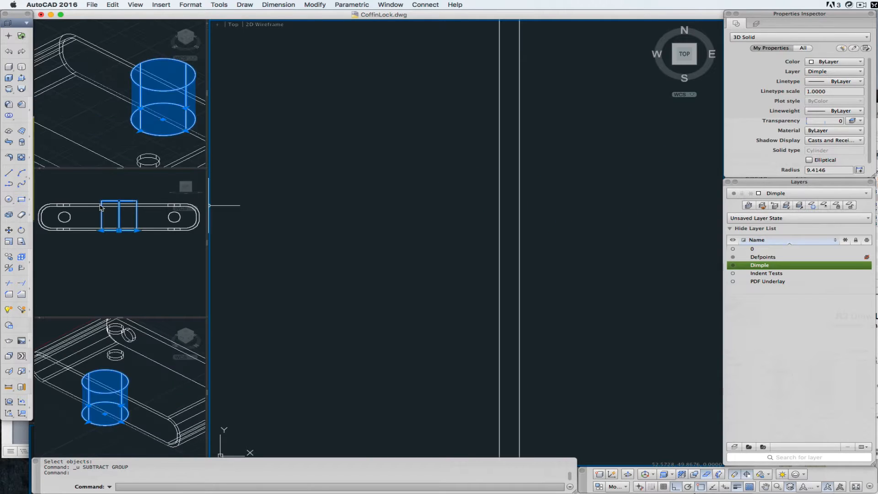
scroll(101, 217, "down", 2)
scroll(361, 226, "down", 4)
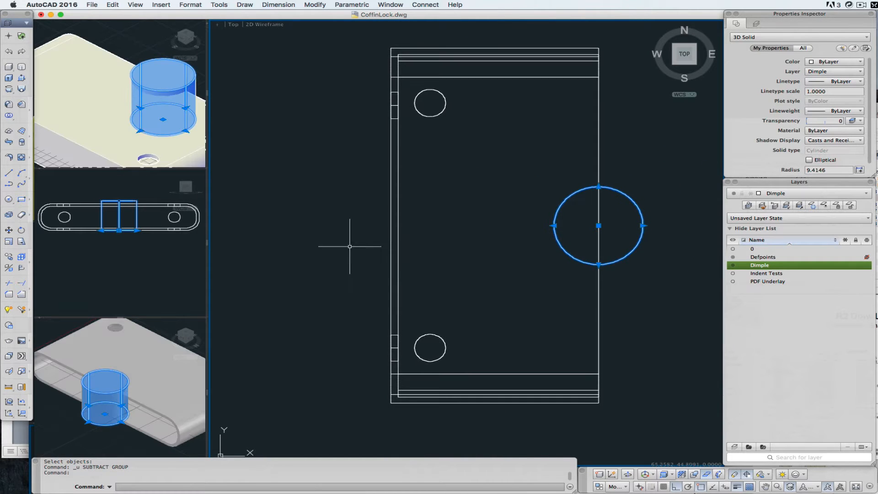
left_click(163, 246)
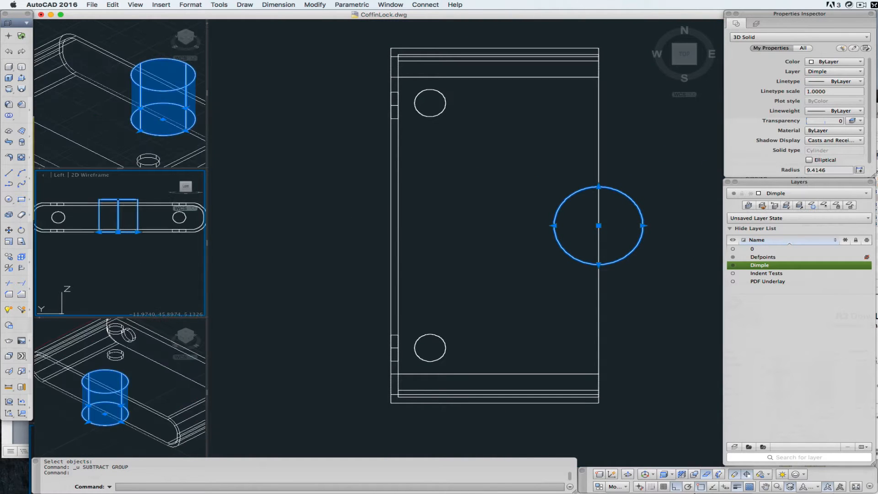
scroll(125, 210, "up", 2)
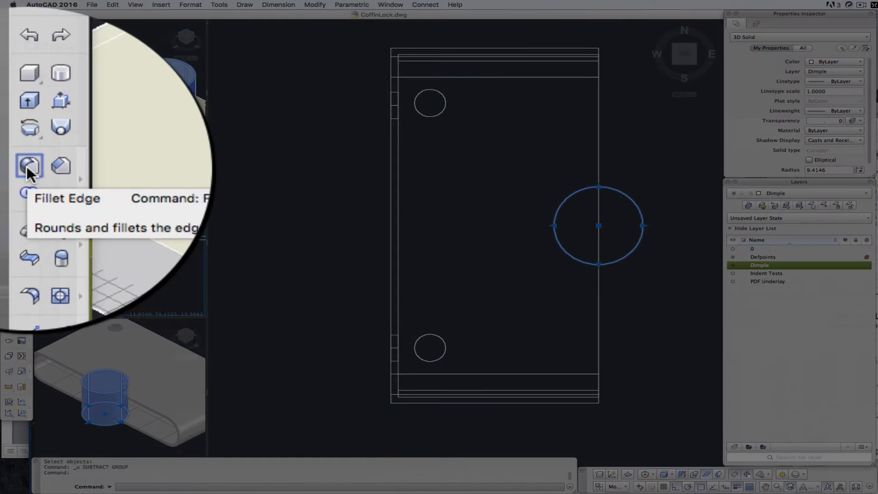
left_click(28, 165)
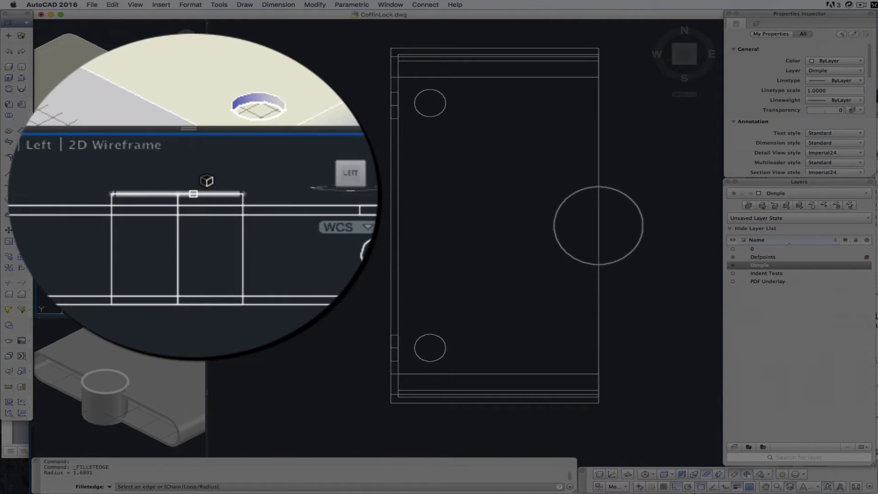
left_click(193, 194)
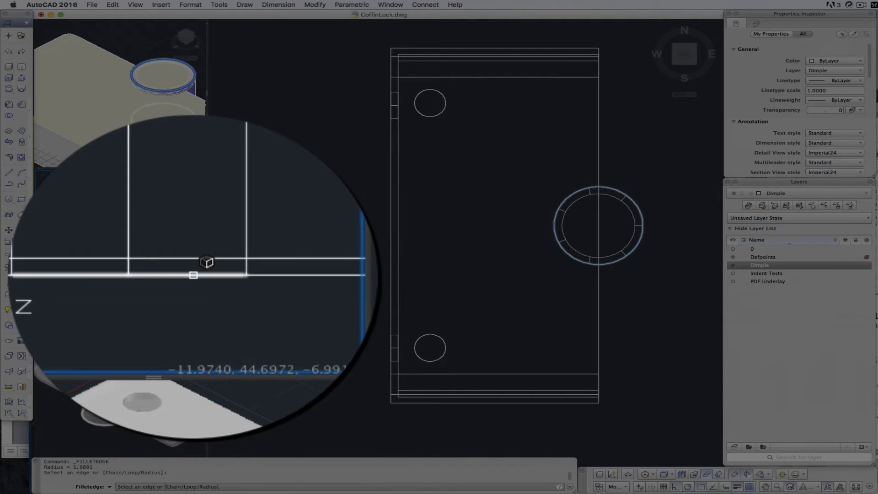
left_click(193, 274)
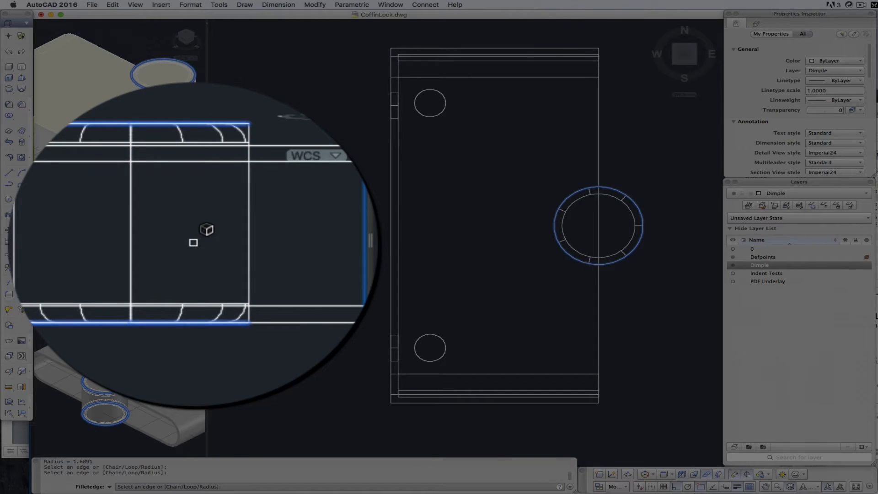
key("Return")
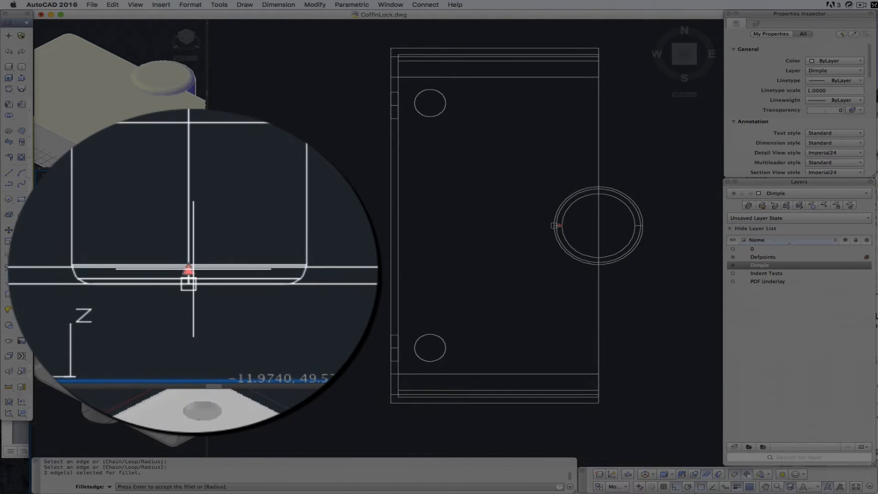
key("Return")
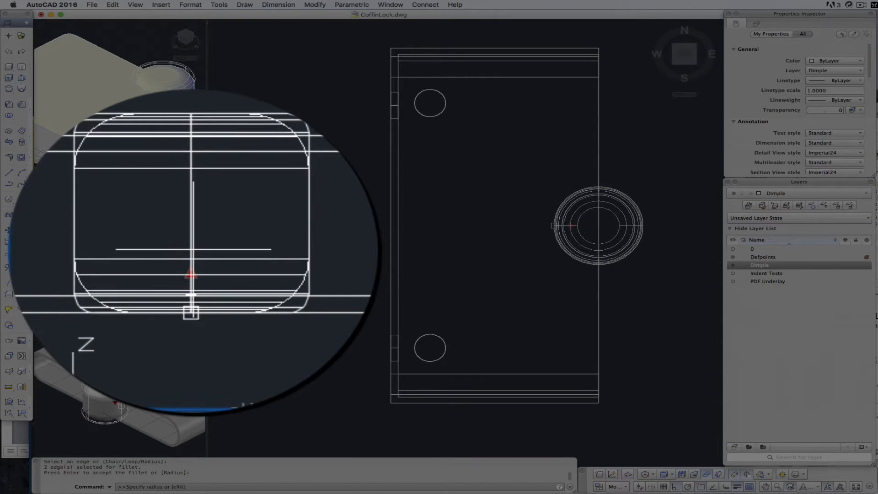
left_click(554, 225)
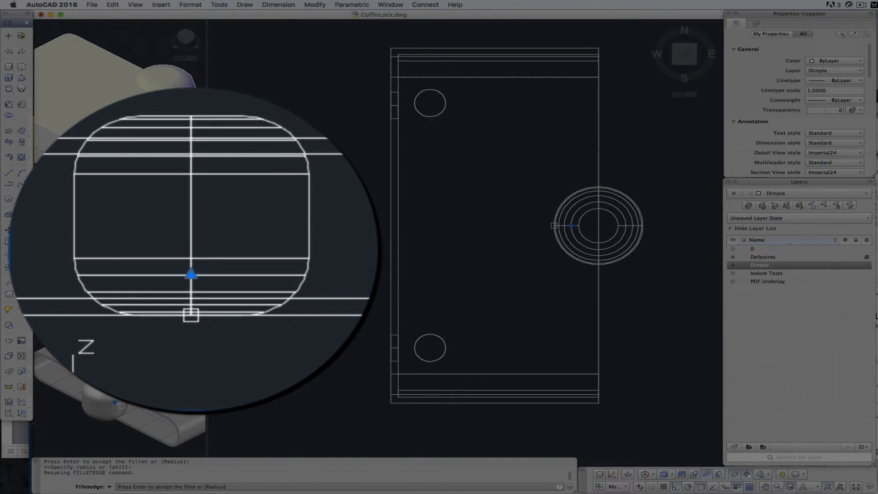
key("Return")
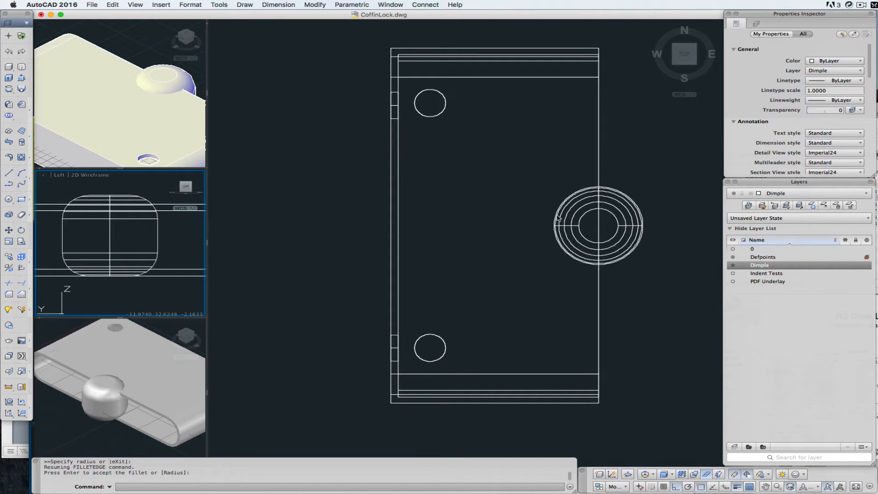
Copy the filleted cylinder three times from its base centre, in a straight horizontal row beyond the housing's open edge in the Top view.
left_click(634, 208)
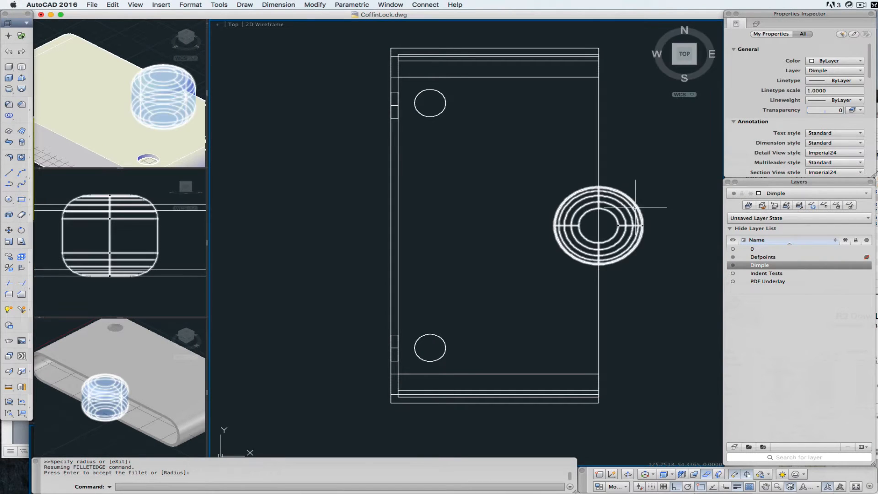
left_click(635, 208)
type("copy")
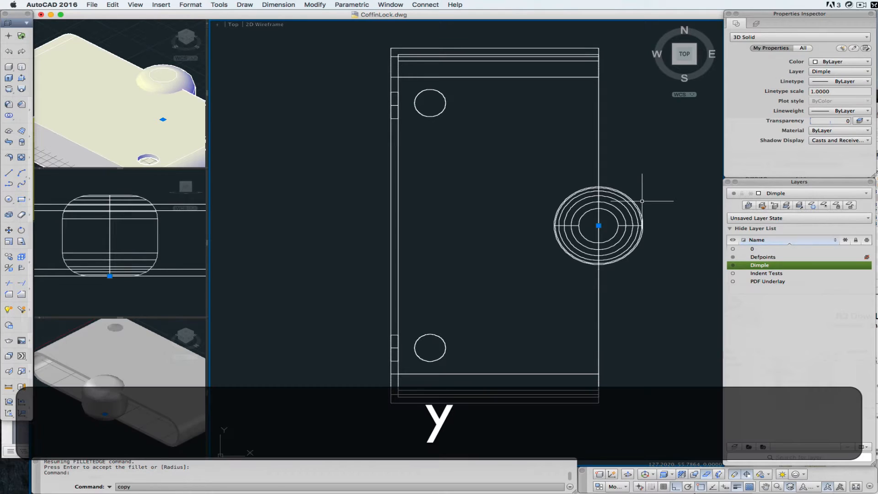
key("Return")
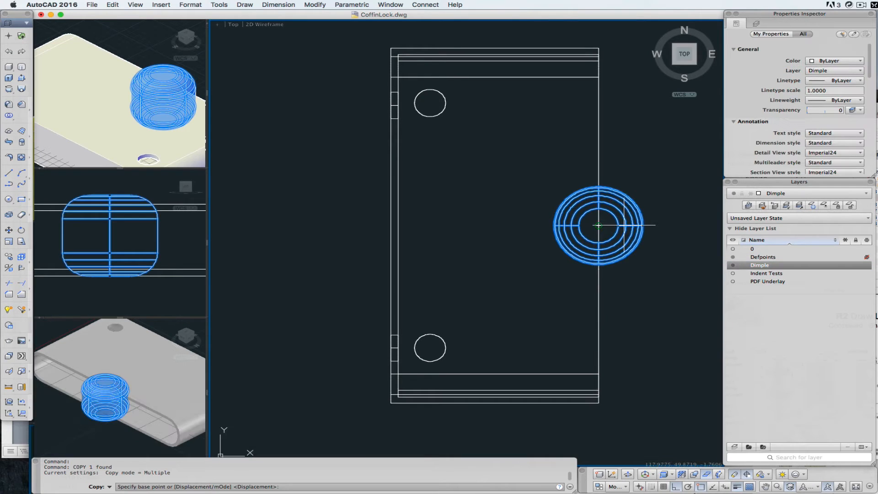
left_click(598, 226)
scroll(598, 226, "down", 3)
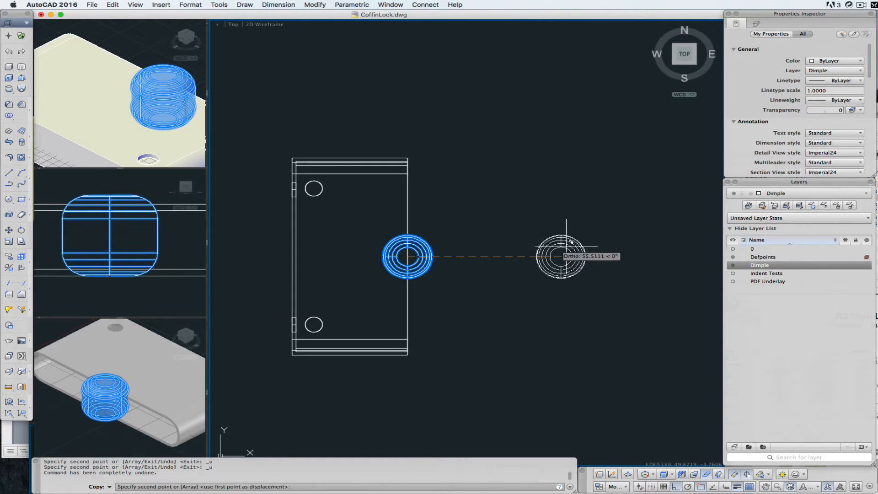
key("shift")
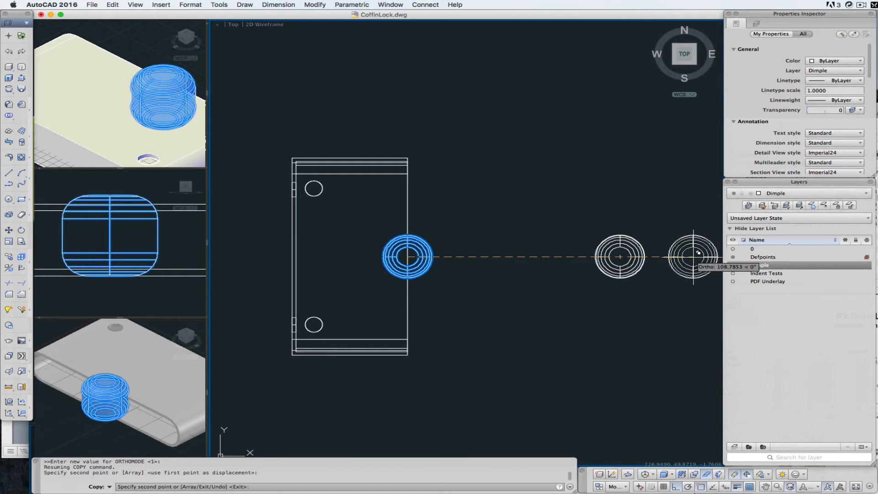
left_click(698, 253)
left_click(698, 252)
scroll(682, 258, "right", 5)
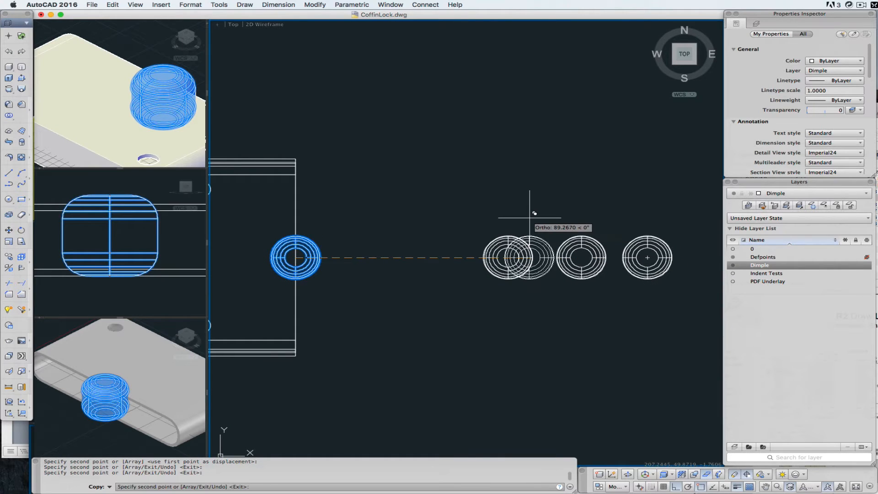
key("Escape")
key("Escape")
key("super+z")
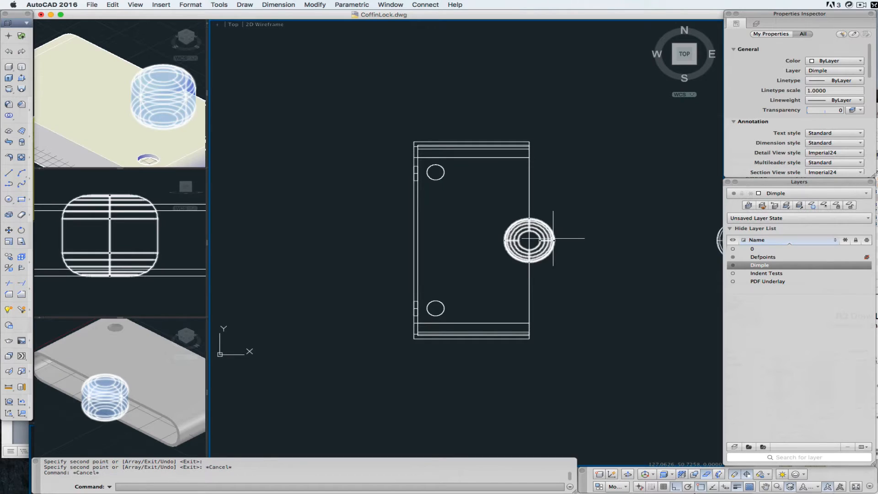
Raise the filleted solid at the housing's open edge along the Z axis with 3D Move, until its rounded underside just cuts through the top wall.
left_click(554, 237)
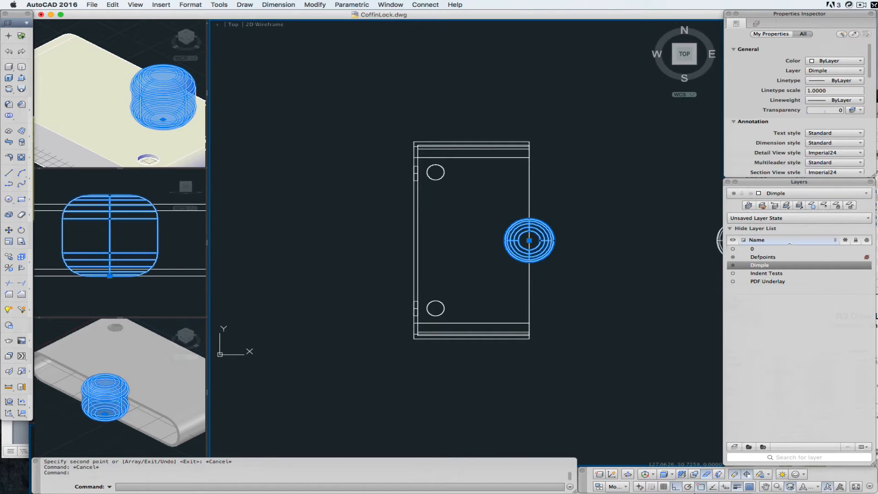
left_click(112, 247)
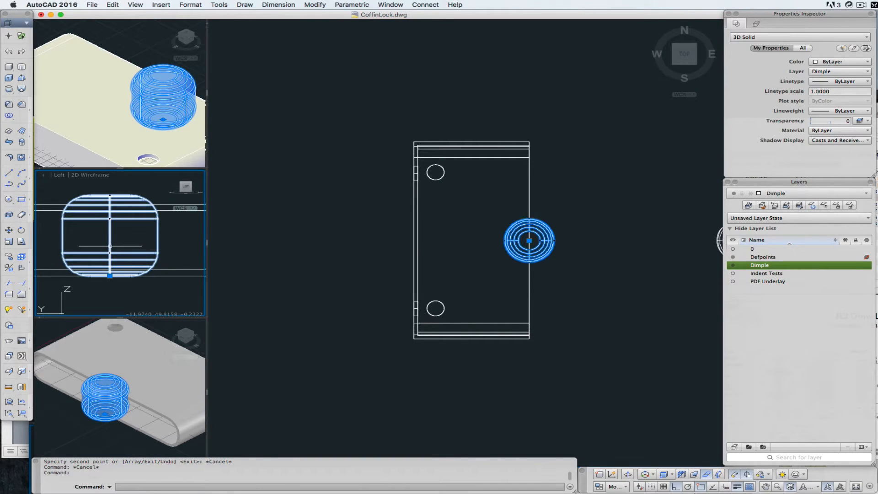
type("3dmove")
key("Return")
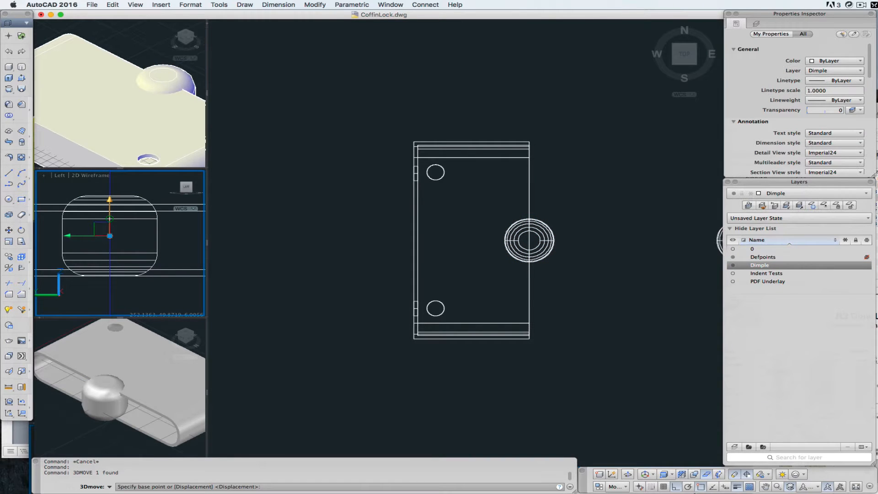
left_click(110, 197)
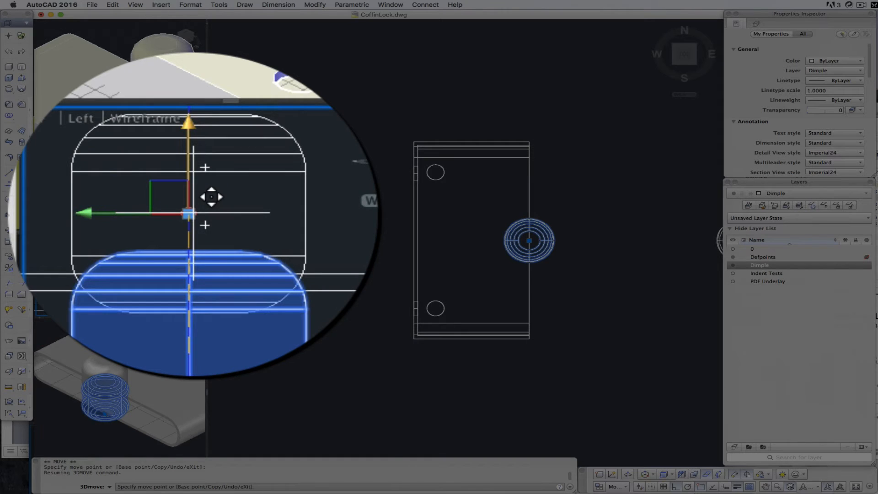
left_click(212, 196)
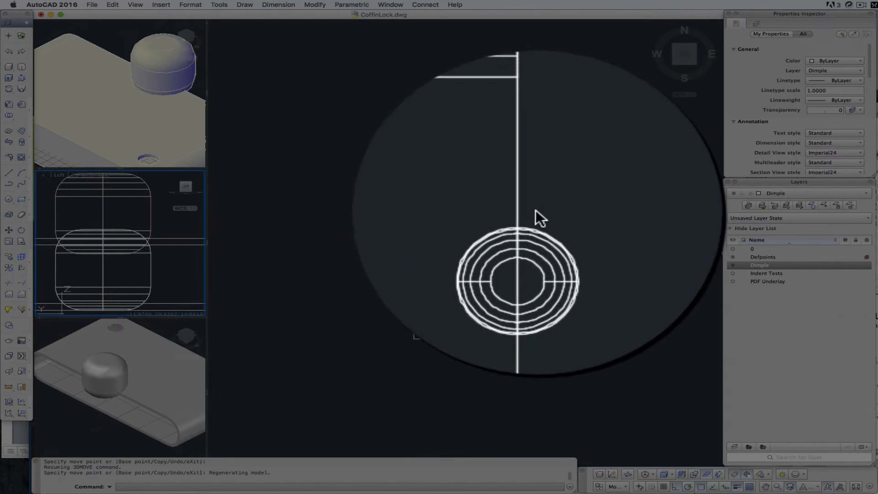
Subtract the raised filleted solid from the housing solid, cutting a rounded notch into the top wall's open edge, and inspect the notch up close.
left_click(537, 210)
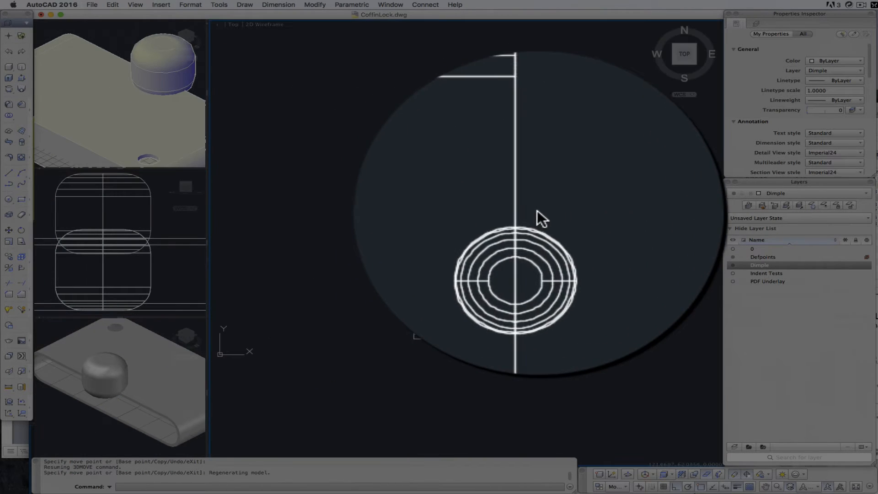
left_click(539, 219)
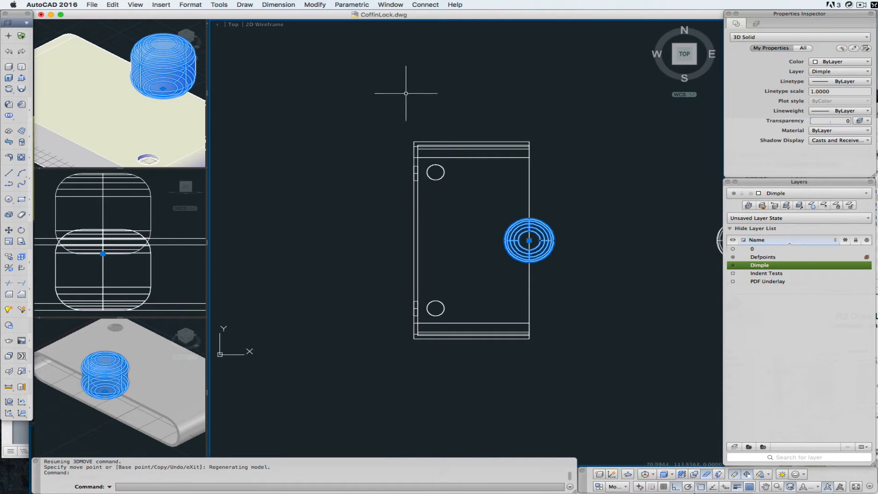
key("Escape")
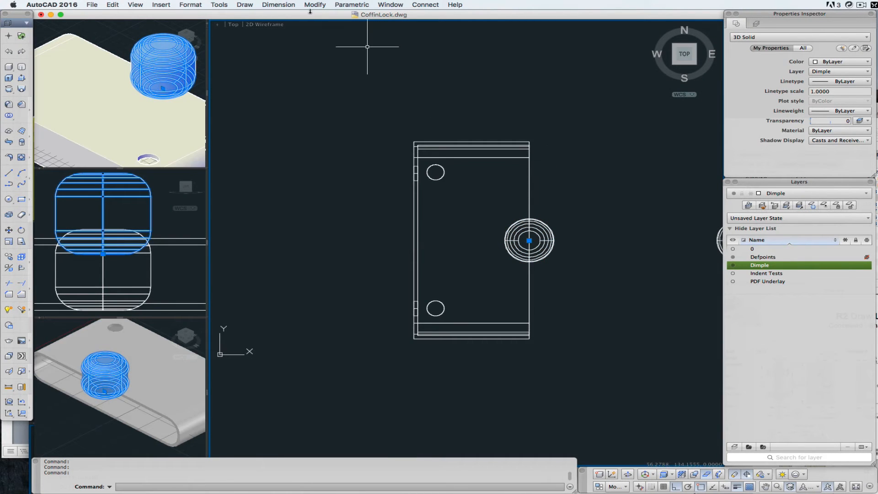
left_click(315, 5)
mouse_move(389, 245)
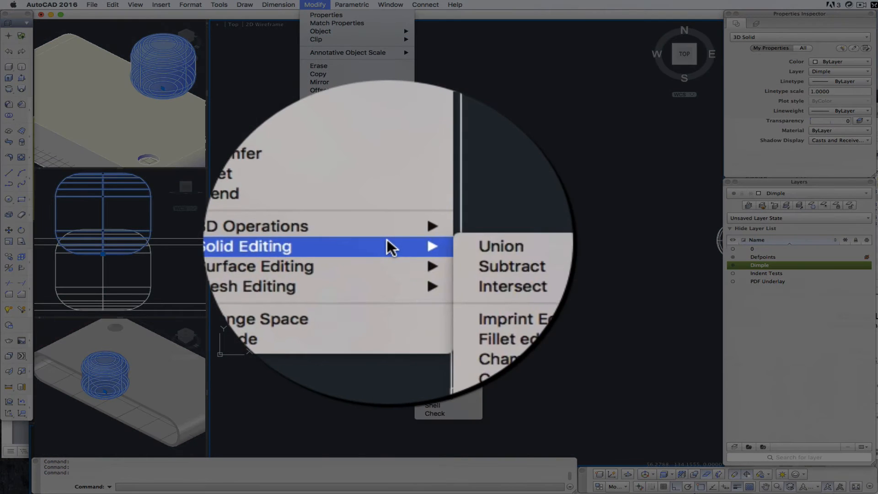
left_click(440, 255)
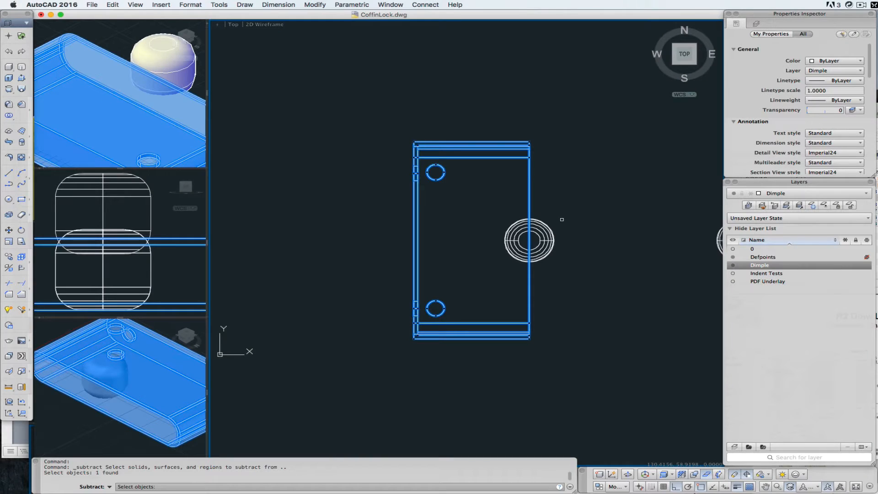
key("Return")
left_click(544, 231)
key("Return")
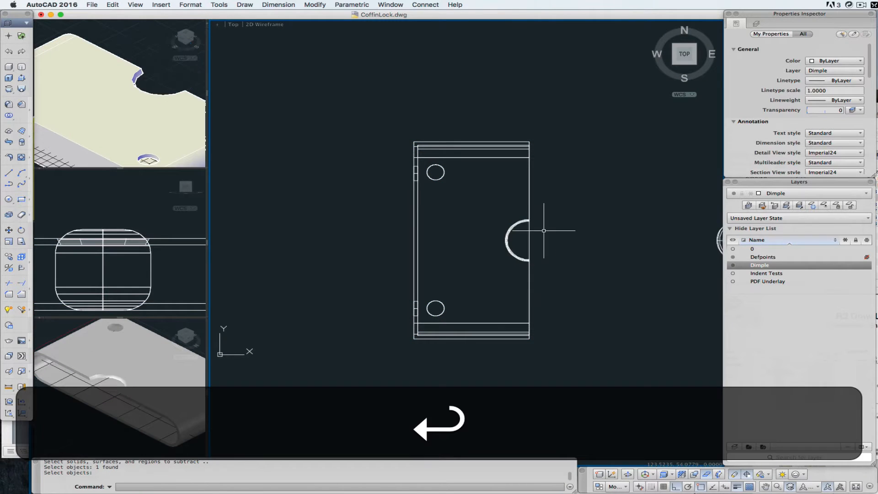
scroll(547, 232, "up", 1)
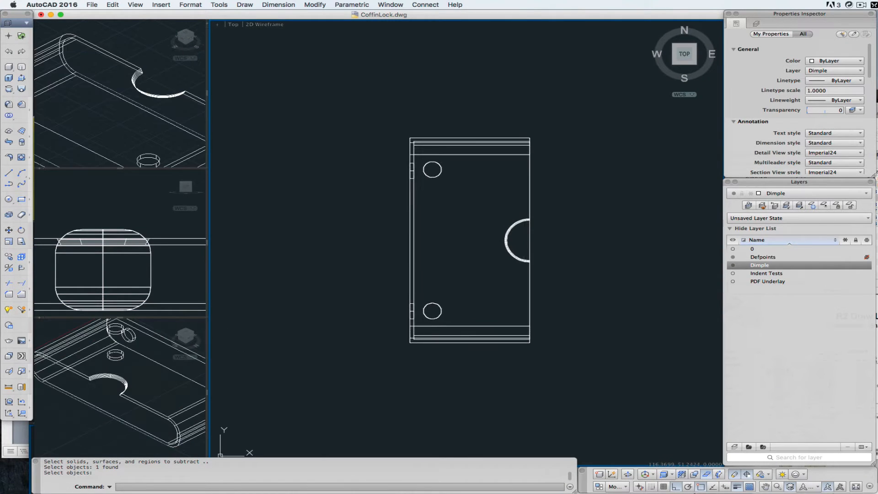
left_click(100, 396)
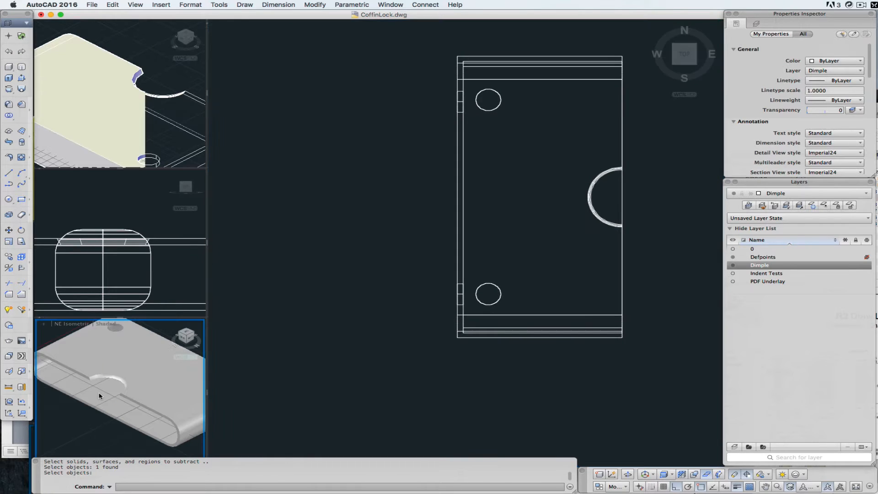
left_click(101, 372)
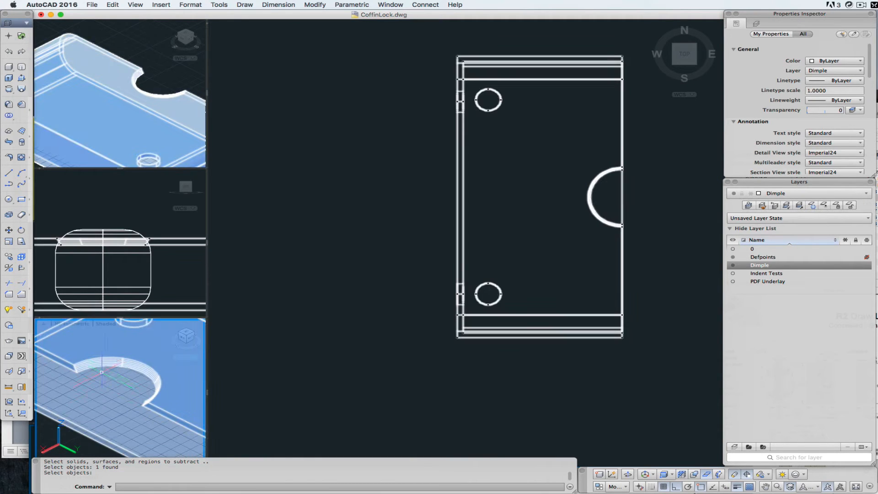
key("Return")
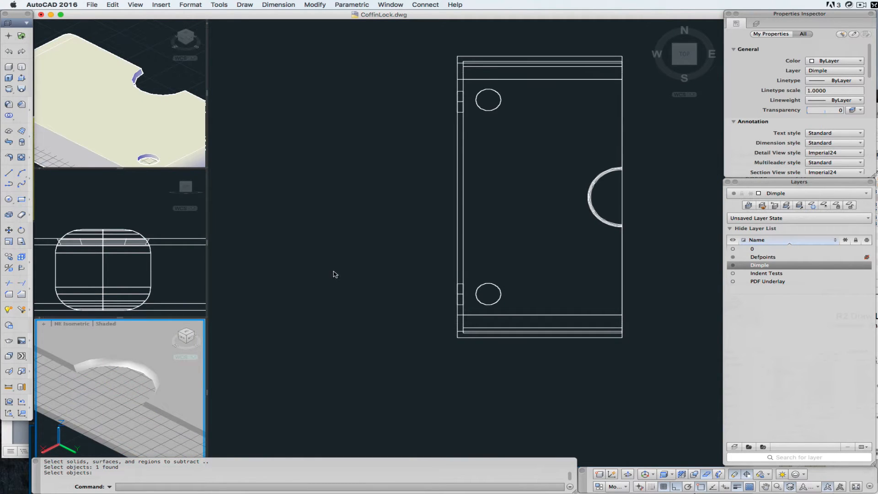
Move the farthest spare copy straight back about 137 units in the Top view, so its centre sits slightly inside the housing's open edge.
left_click(155, 272)
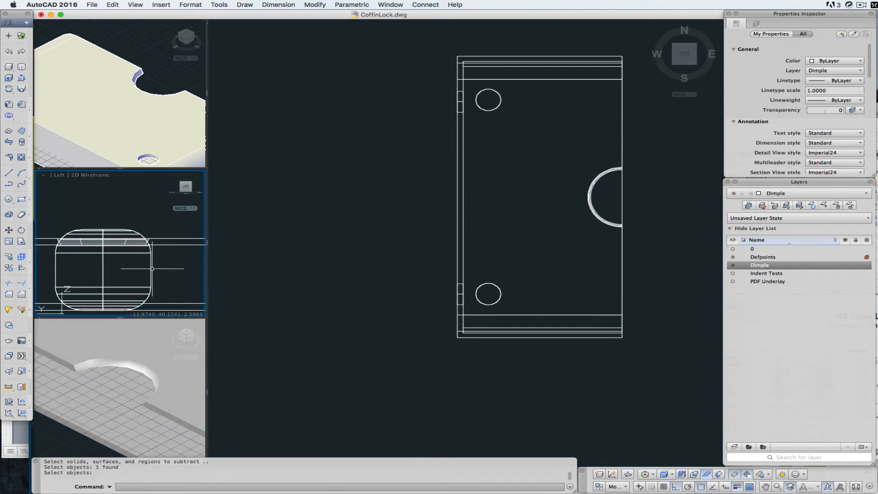
key("Return")
left_click(268, 269)
scroll(269, 267, "down", 6)
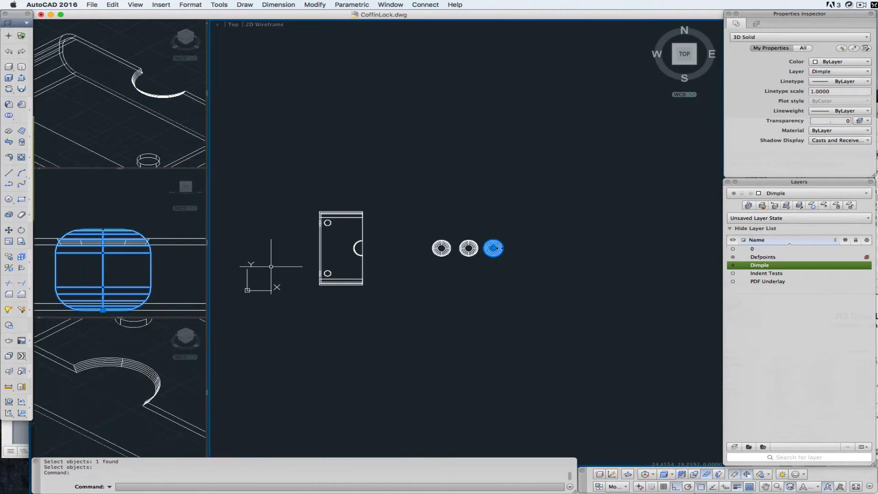
left_click(493, 248)
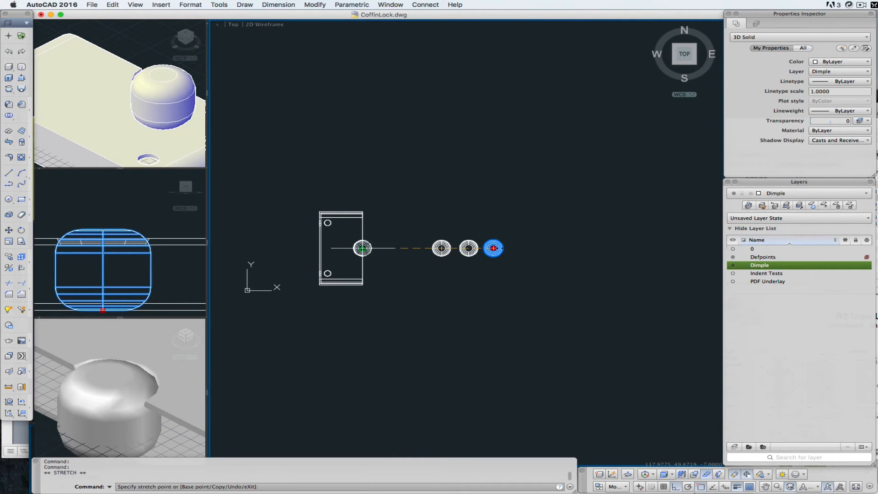
scroll(363, 248, "up", 7)
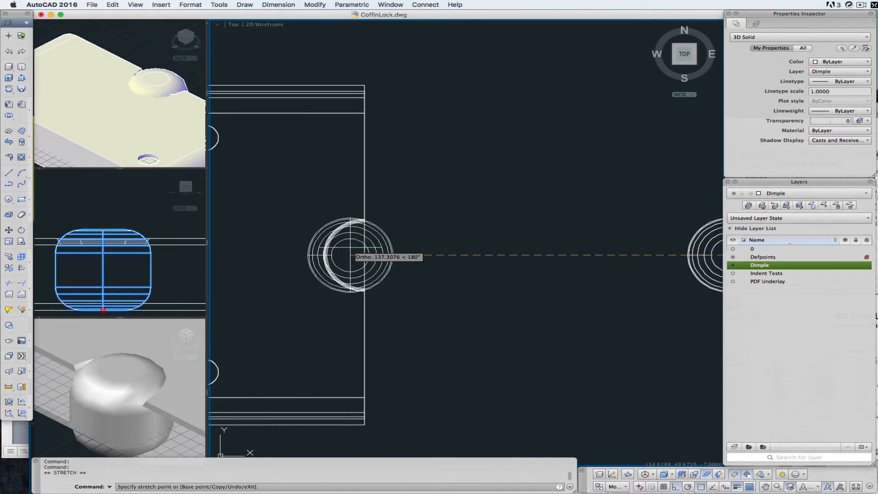
left_click(350, 255)
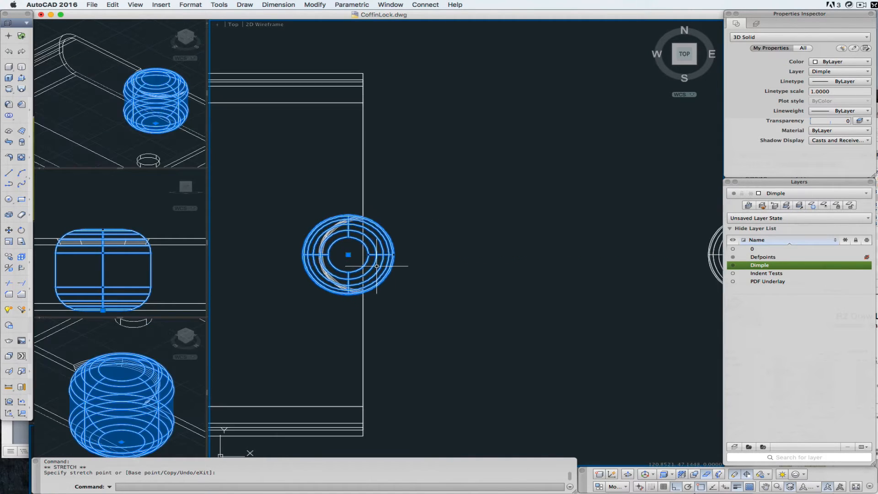
scroll(377, 266, "up", 1)
middle_click_drag(431, 238, 550, 232)
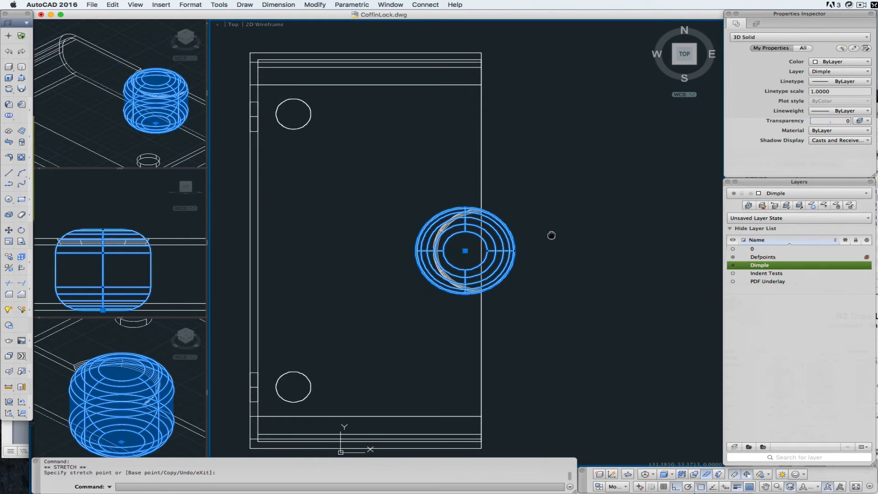
Raise the repositioned copy vertically with 3D Move in the Left view until its rounded base intersects the housing's top wall.
left_click(128, 277)
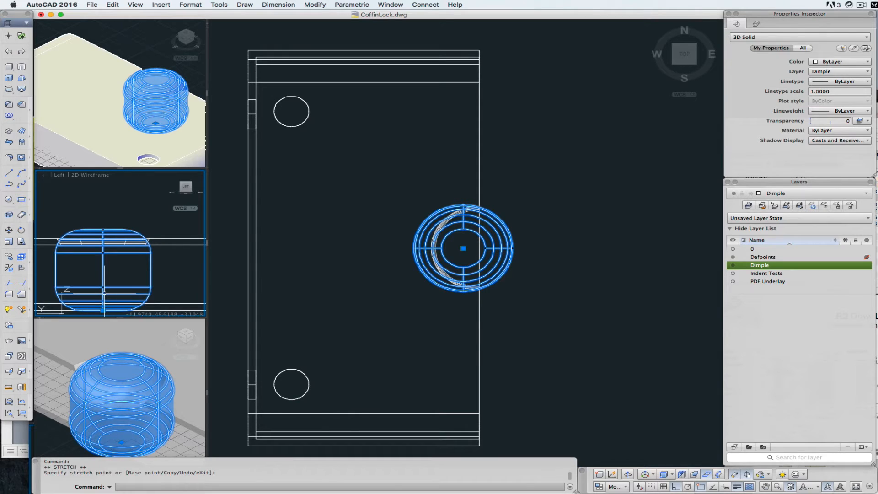
type("3dmove")
key("Return")
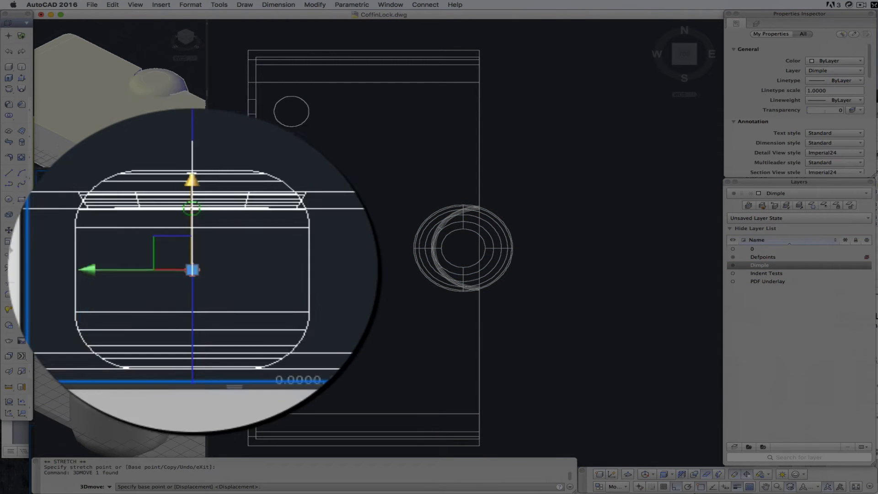
left_click(192, 270)
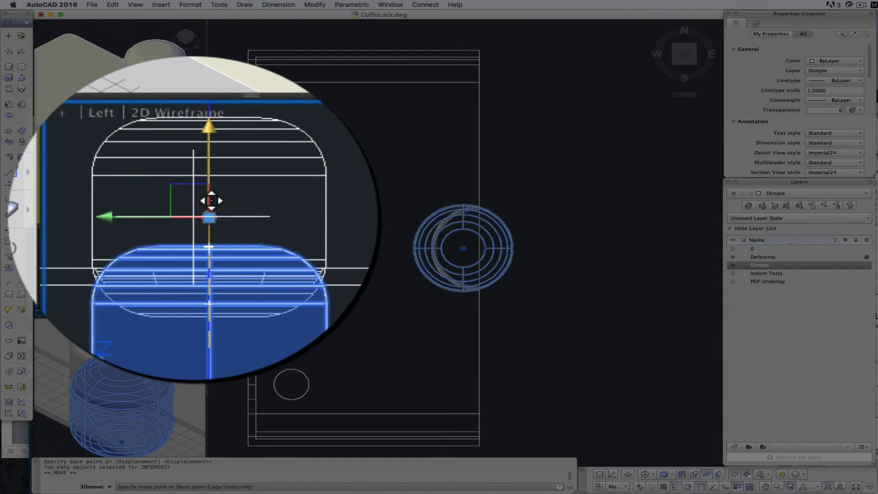
left_click(105, 215)
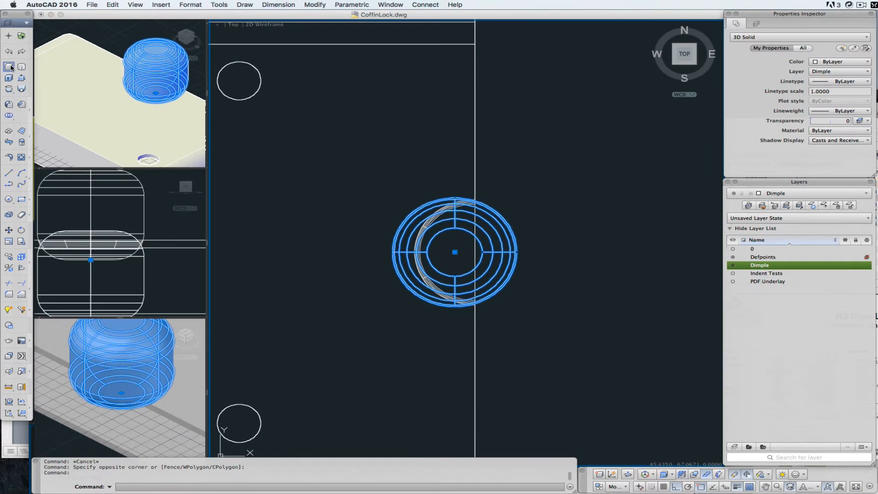
Draw a solid box about 17.6 by 19.6 on the housing's top face, starting at the open edge and overlapping the filleted solid.
left_click(10, 67)
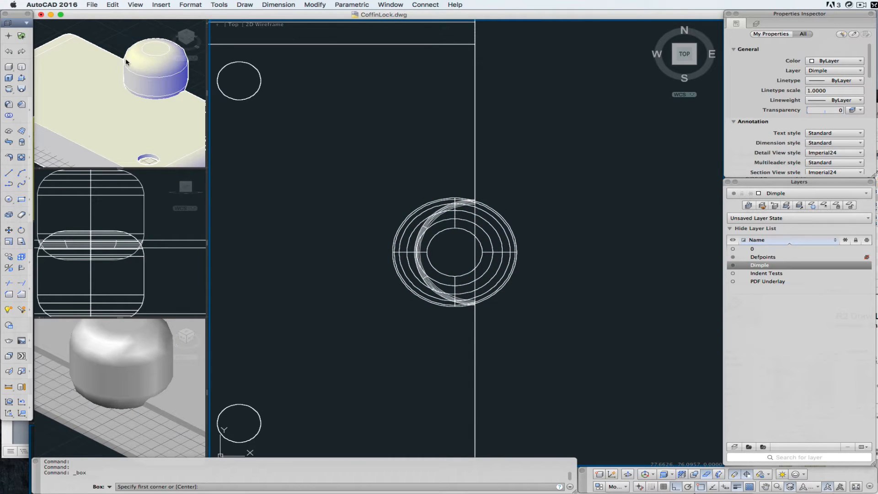
left_click(161, 75)
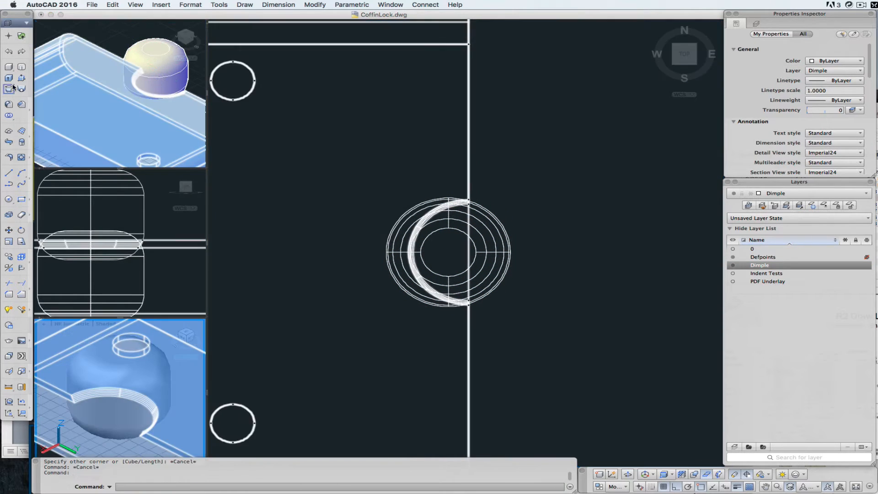
left_click(9, 78)
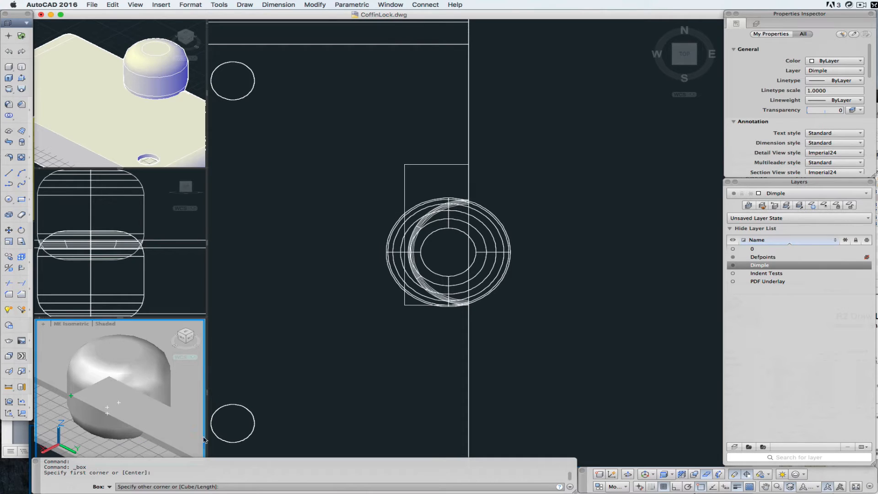
scroll(114, 418, "down", 3)
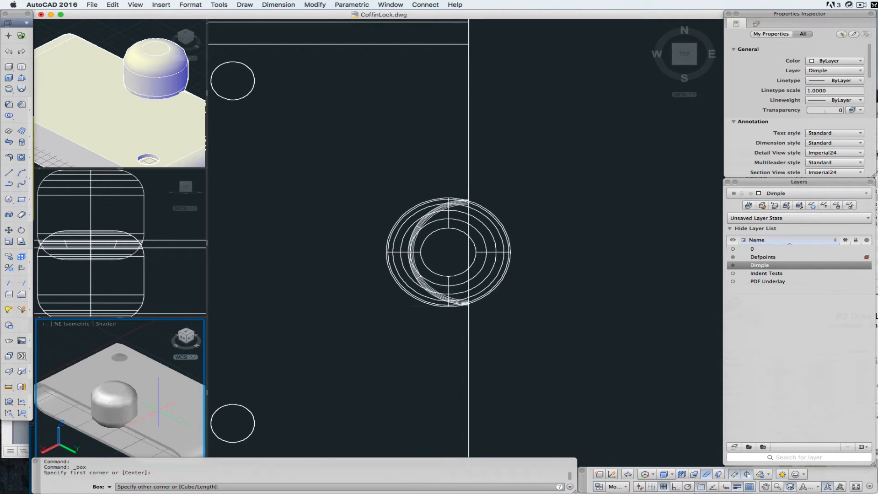
left_click(160, 397)
left_click(156, 376)
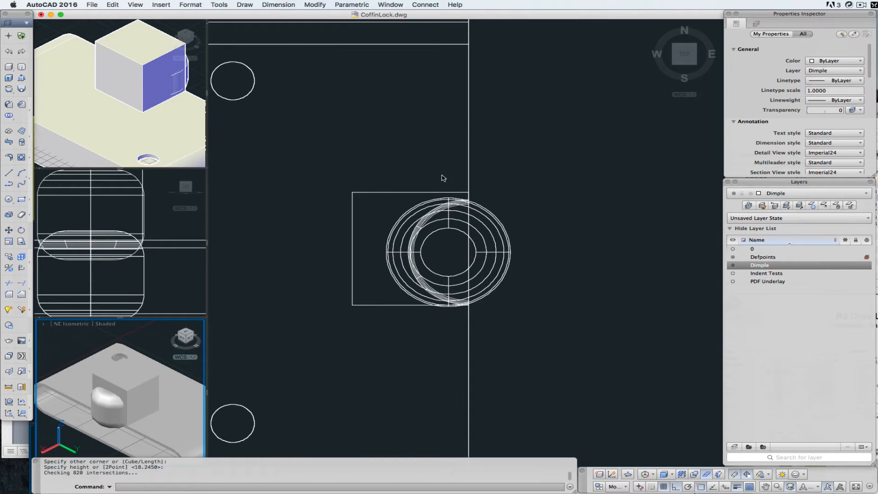
Stretch the box's outer corner freely, with Ortho off, to about 25.6 by 22.7 so its footprint surrounds the filleted solid.
left_click(449, 194)
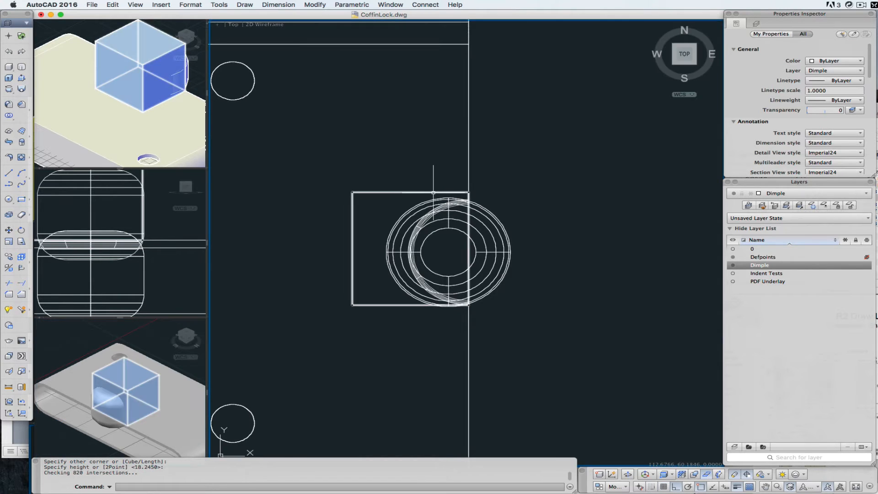
left_click(451, 193)
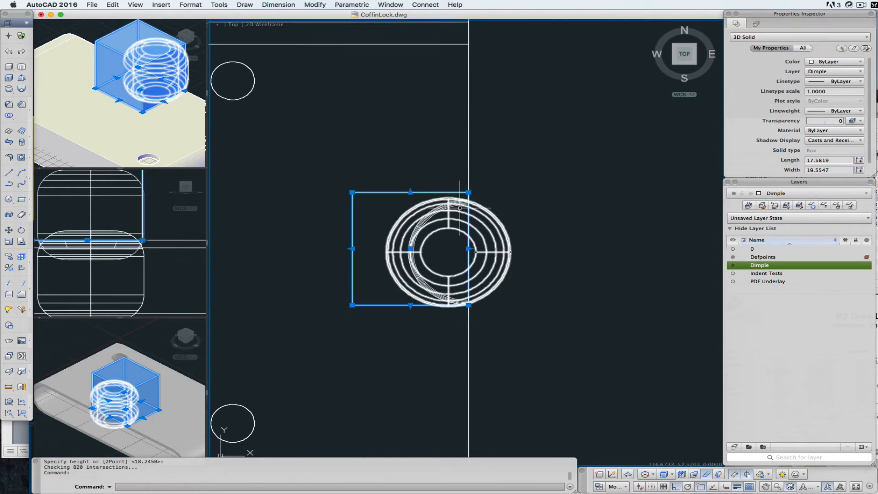
left_click(469, 304)
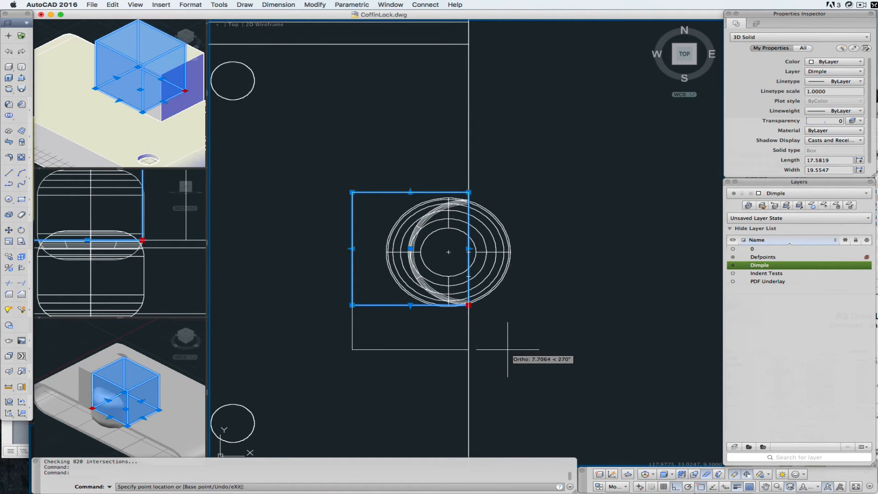
left_click(677, 486)
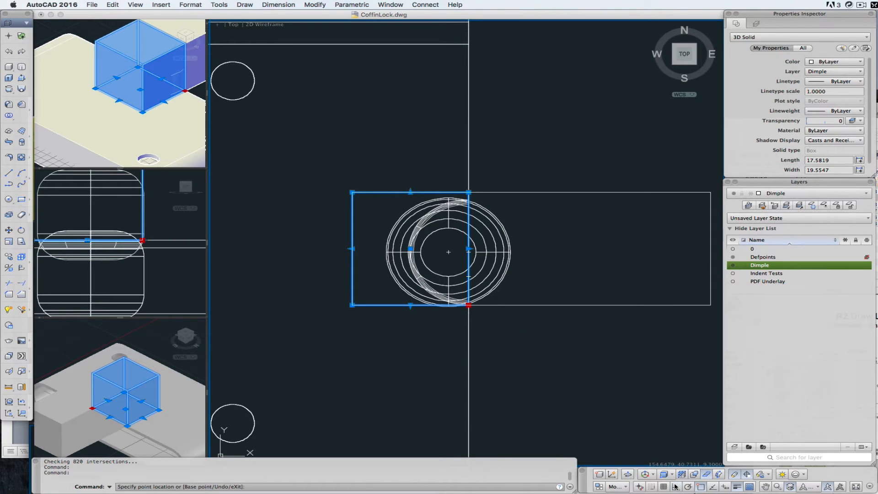
left_click(522, 323)
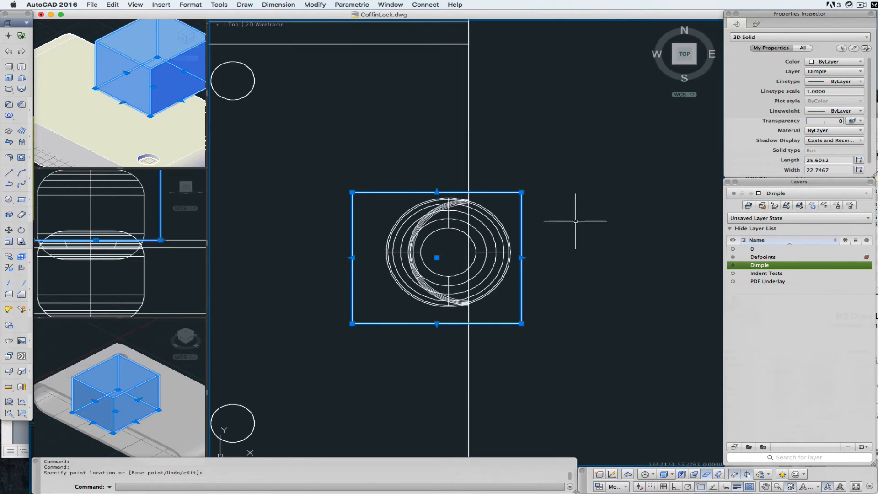
key("Escape")
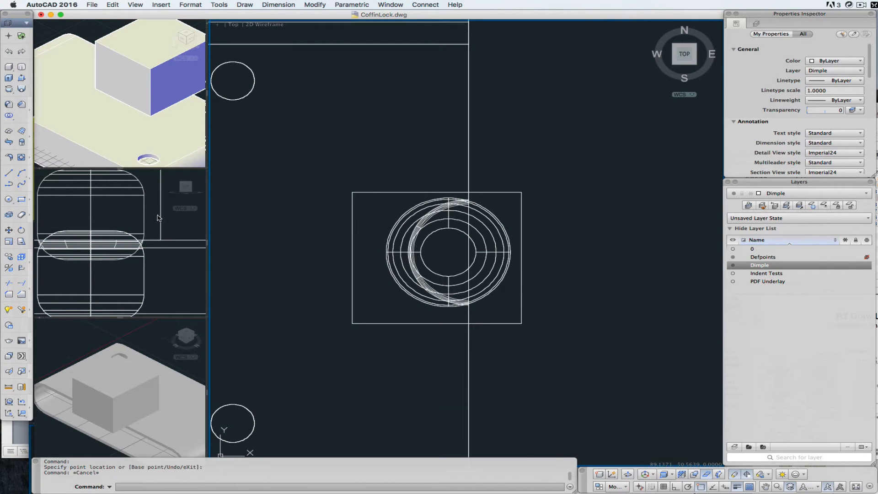
Stretch the box's base down in the Left view to the underside of the housing's top wall.
left_click(159, 216)
left_click(159, 216)
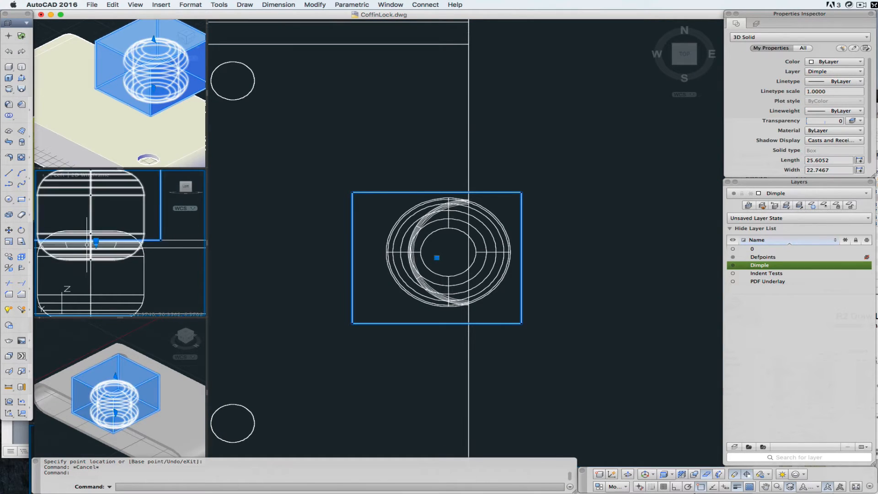
left_click(96, 241)
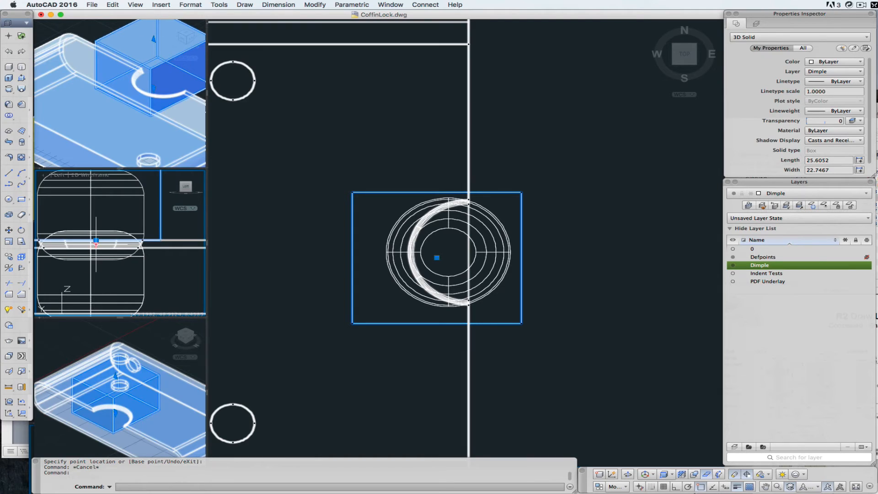
left_click(96, 245)
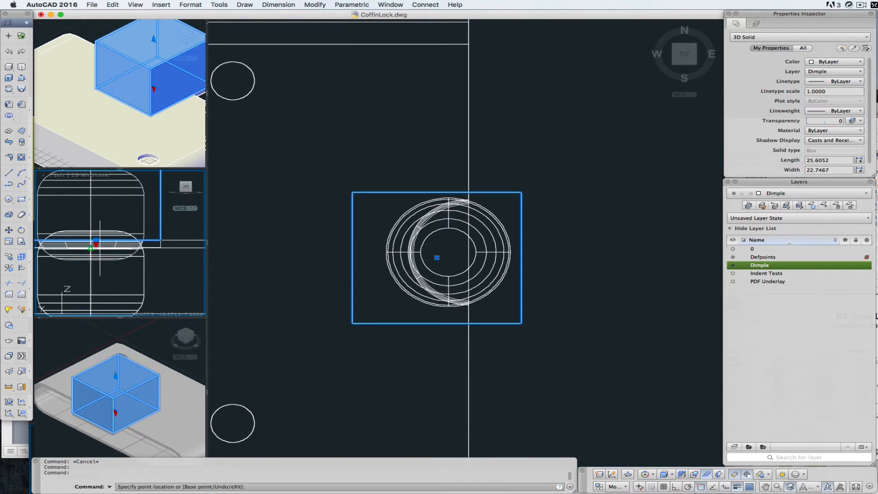
scroll(100, 250, "up", 3)
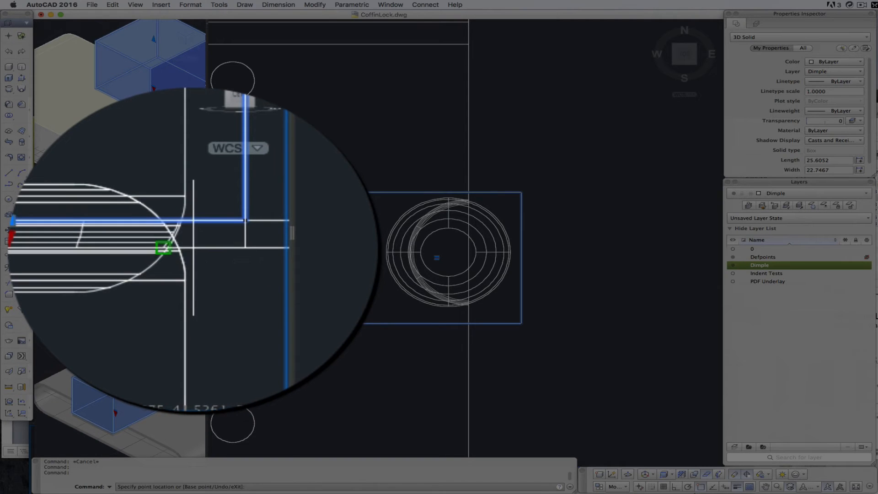
left_click(186, 247)
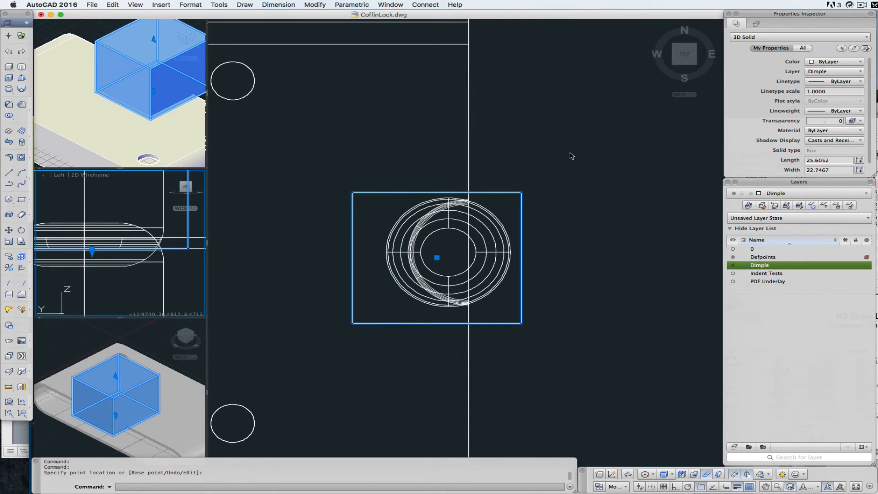
Subtract the box from the filleted solid at the open edge, leaving only its rounded lower part as the indent insert.
left_click(527, 160)
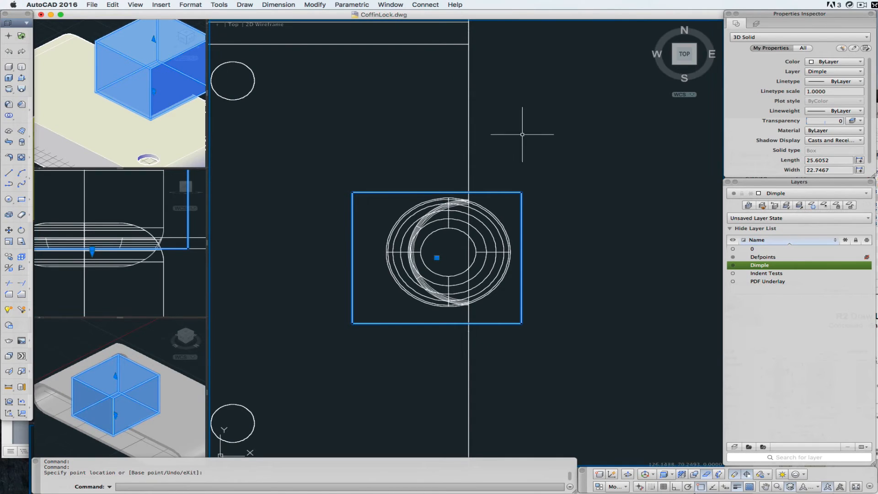
left_click(303, 7)
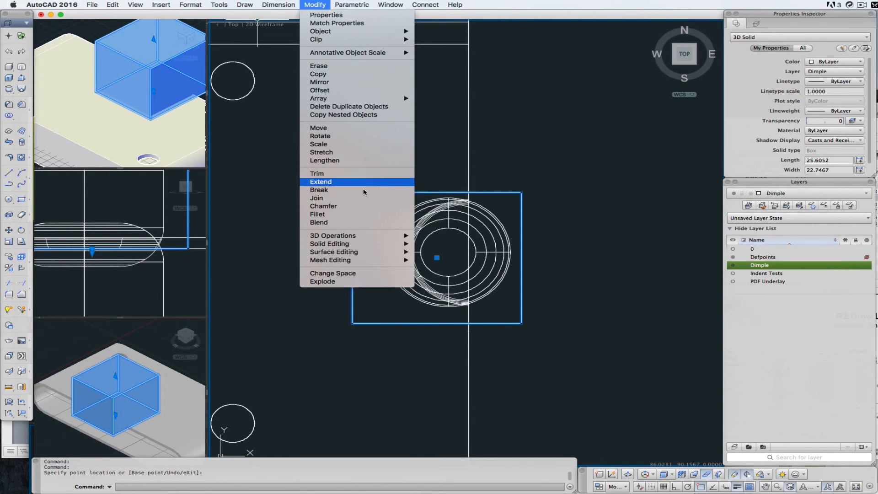
mouse_move(384, 247)
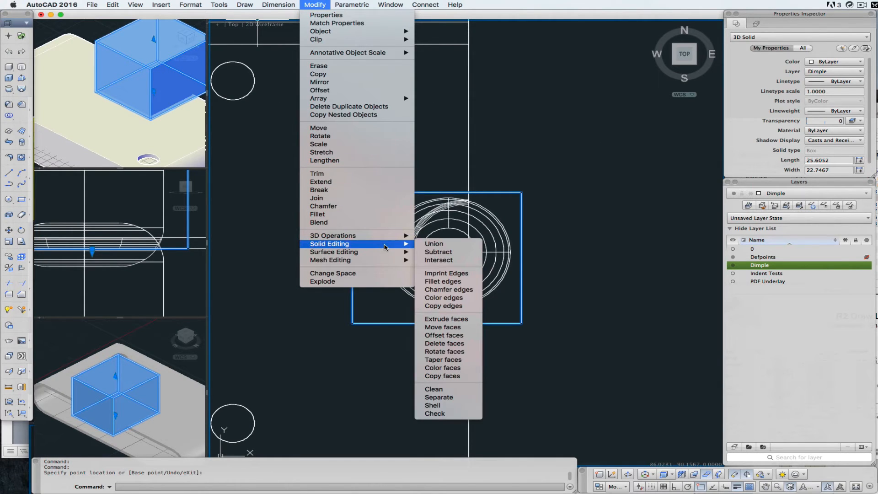
left_click(436, 252)
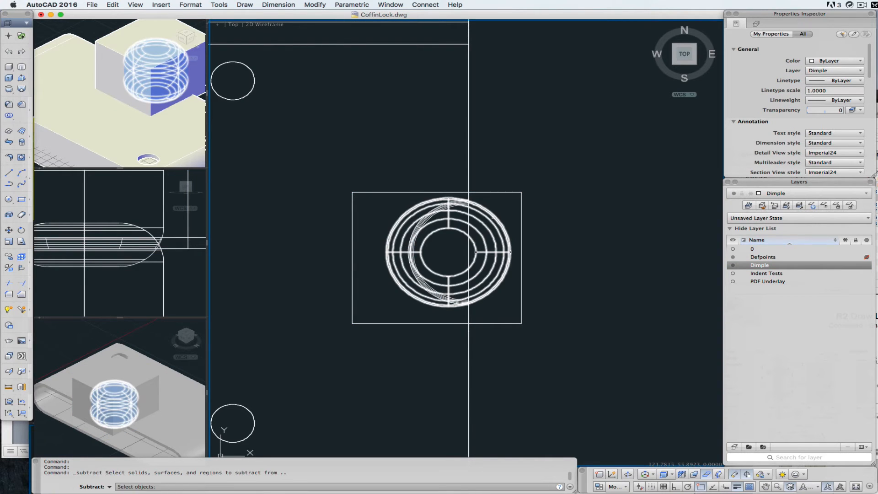
left_click(493, 218)
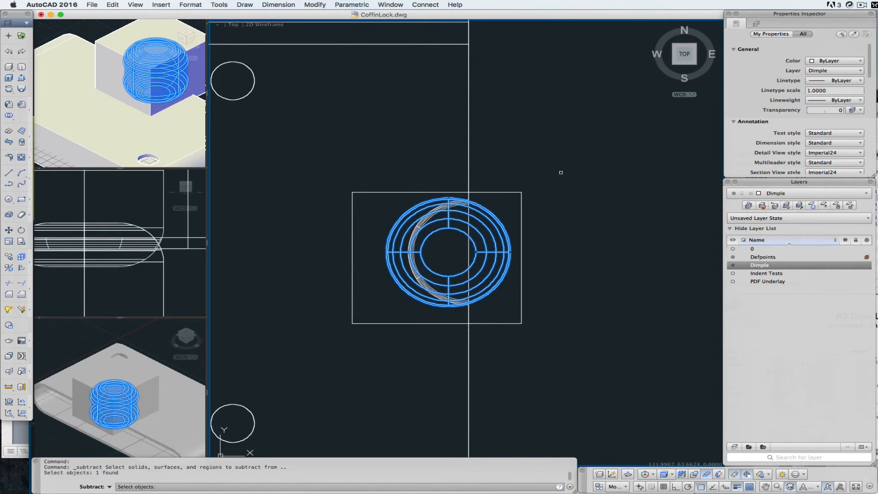
key("Return")
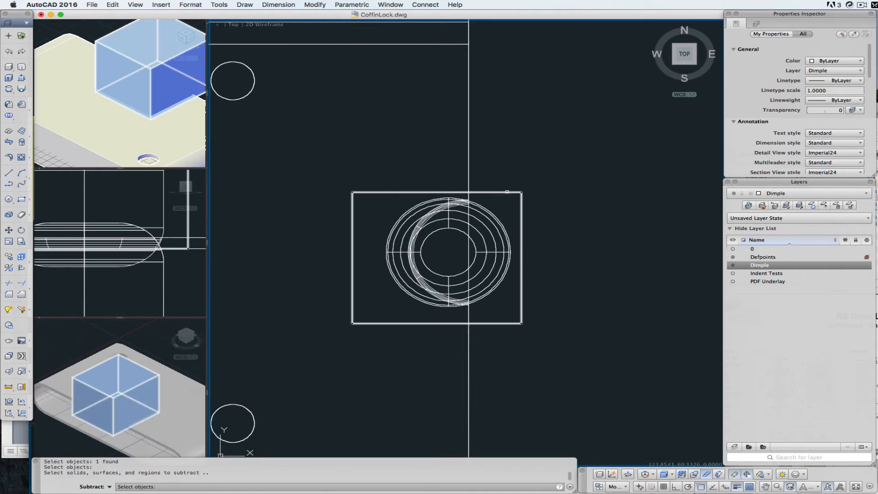
left_click(510, 194)
key("Return")
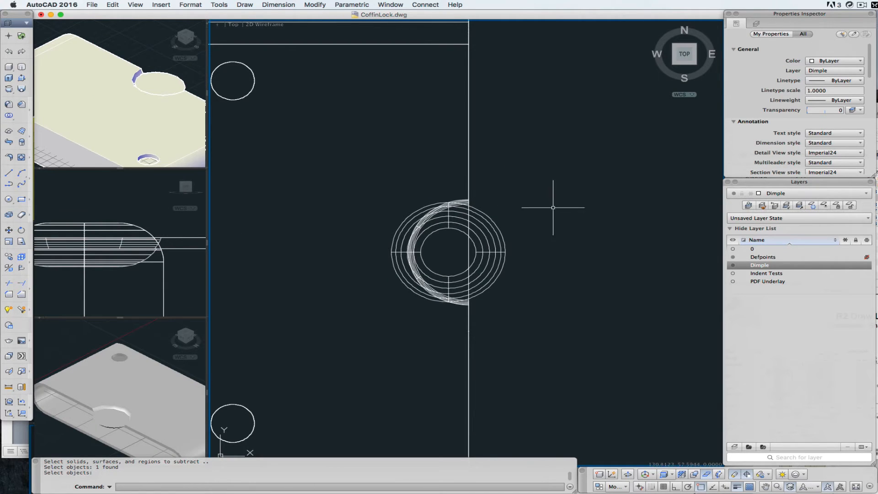
Move the spare filleted solid beyond the housing's open edge straight down in the Top view, clear of the housing.
scroll(469, 243, "down", 1)
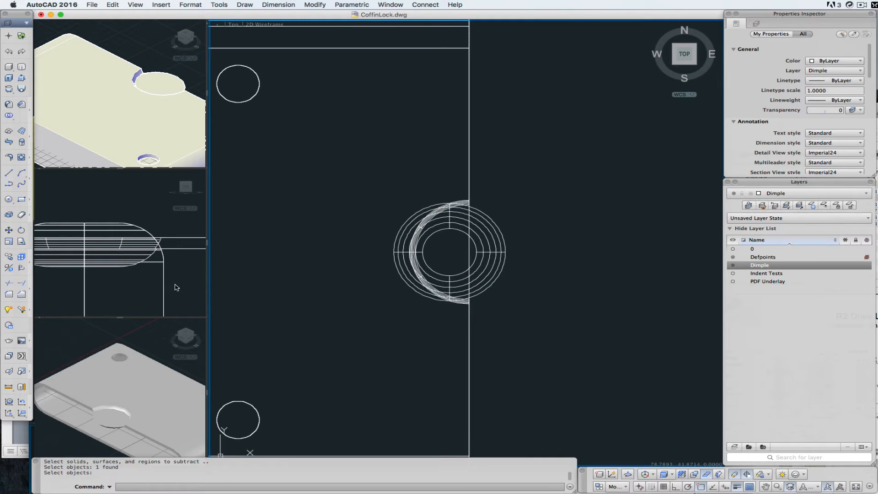
scroll(598, 206, "down", 6)
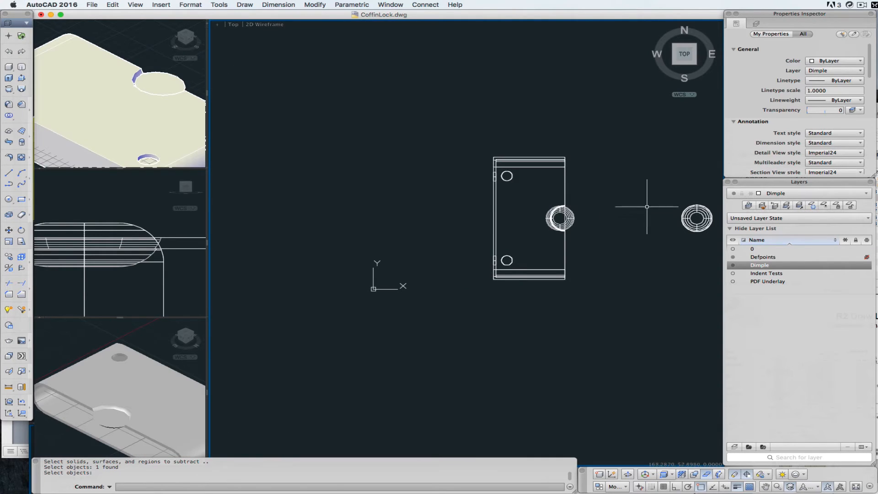
left_click(687, 215)
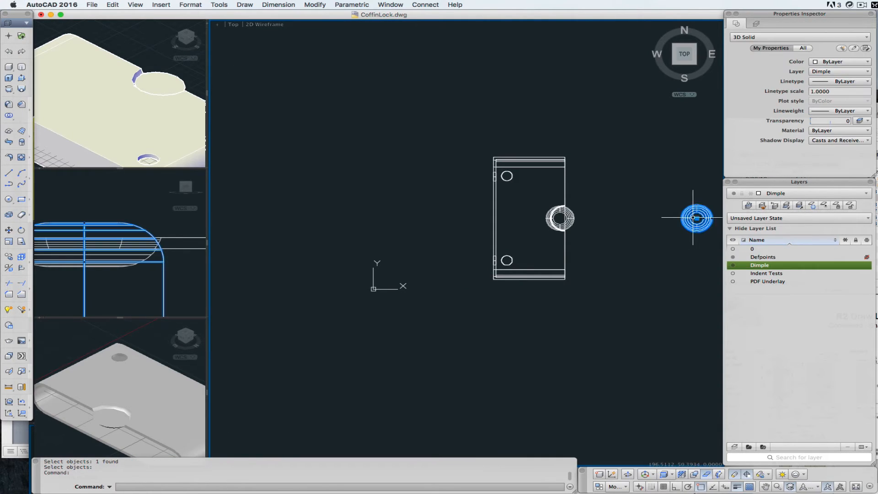
left_click(697, 218)
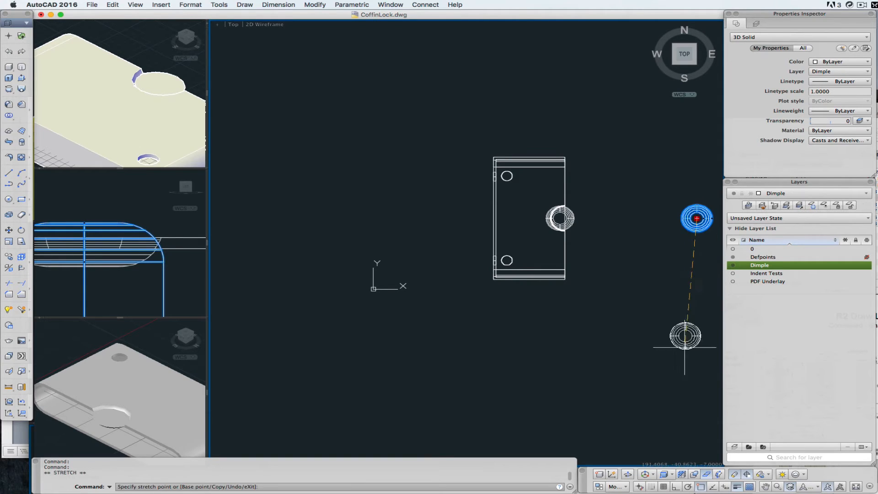
key("shift")
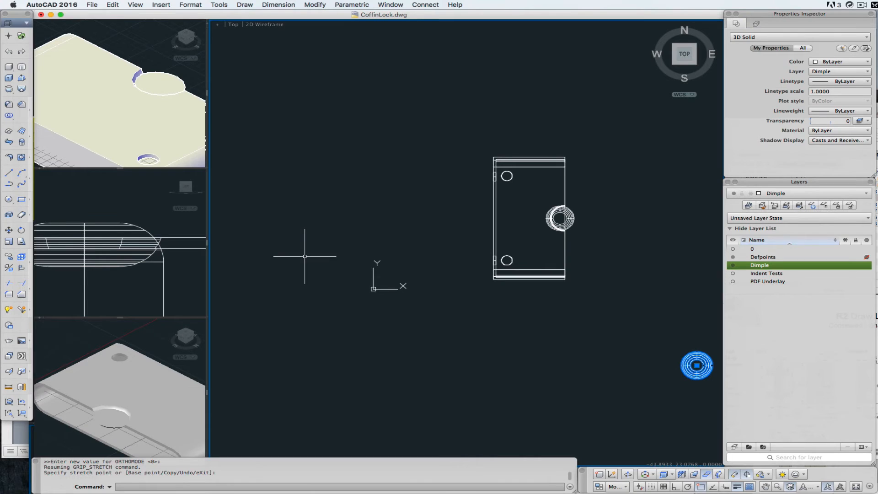
key("Escape")
key("Escape")
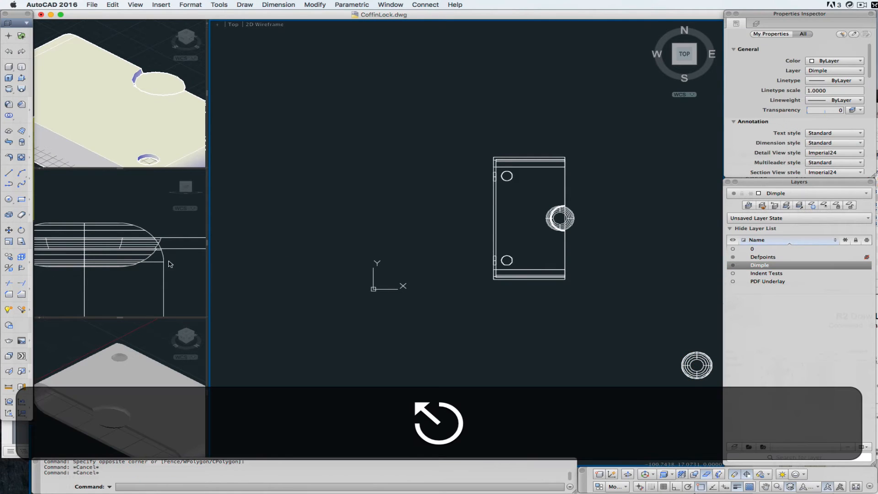
Move the other spare filleted solid straight down beside the first one, so neither overlaps the housing in the Left view.
left_click(165, 264)
left_click(173, 265)
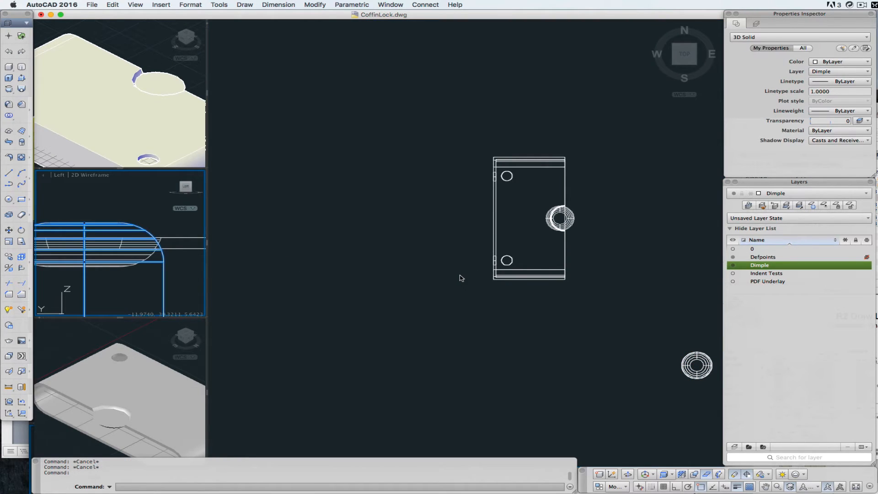
scroll(460, 276, "down", 3)
scroll(416, 243, "up", 2)
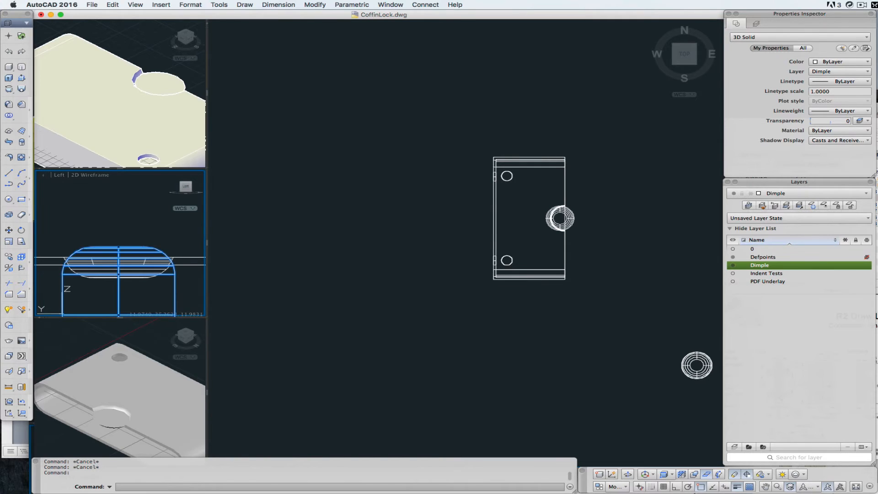
left_click(434, 243)
key("Escape")
scroll(435, 243, "down", 1)
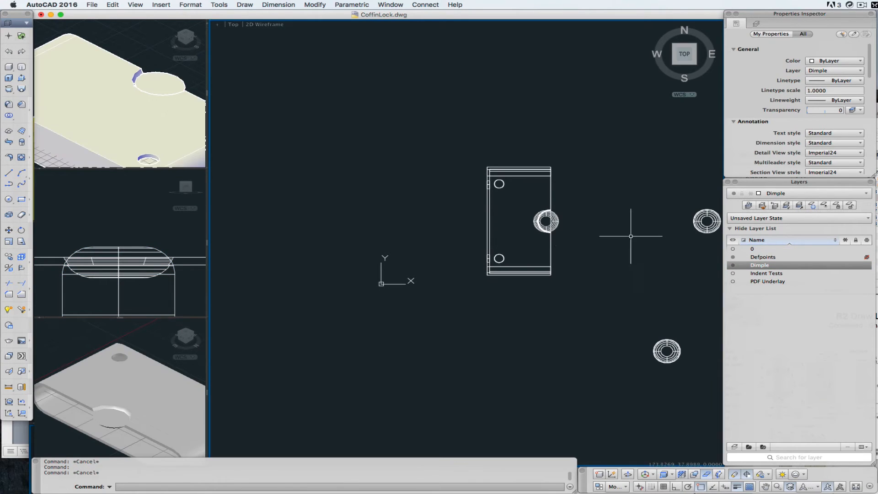
left_click(702, 220)
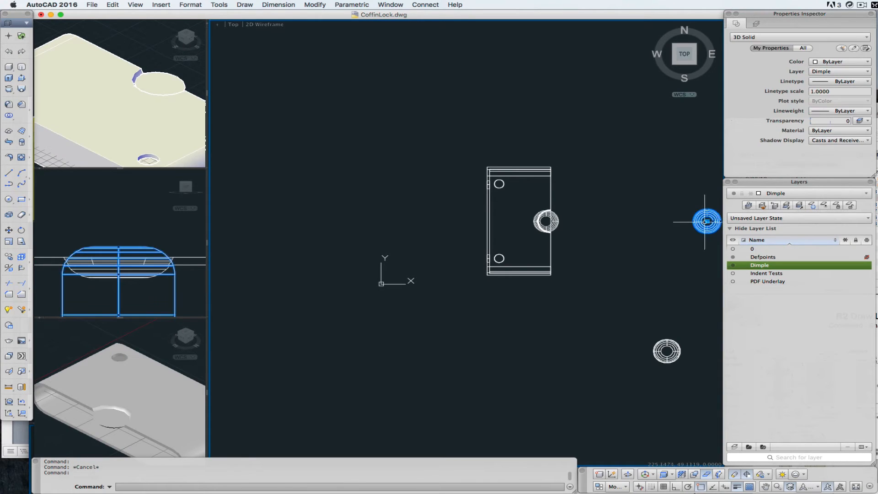
left_click(707, 221)
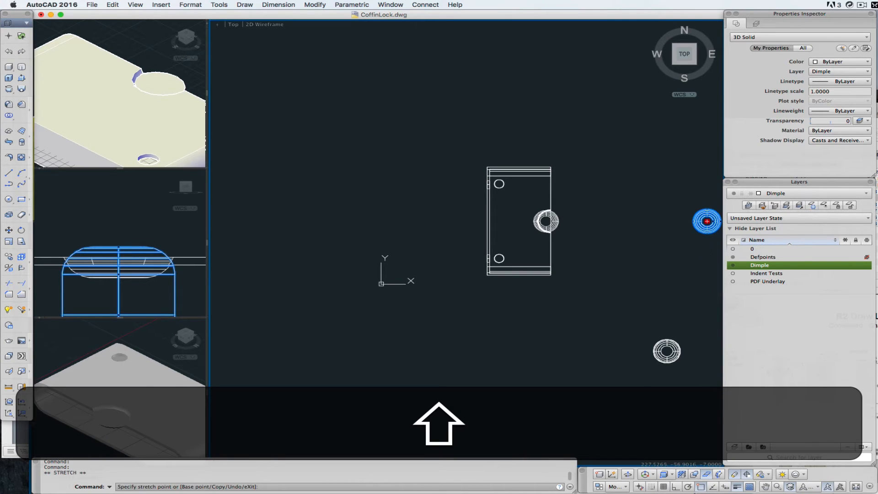
key("Escape")
key("Escape")
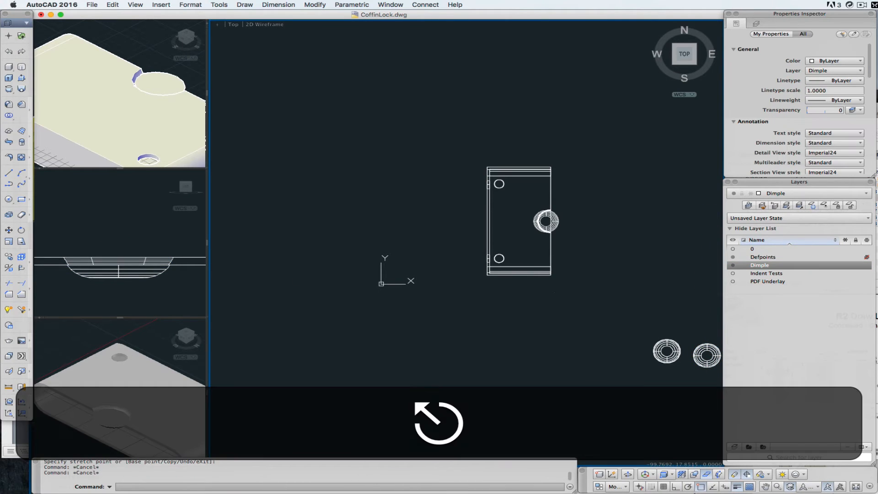
Draw a rectangle of about 221 square units from the dimple's upper corner on the open edge, covering the insert's overhang outside the housing.
left_click(156, 274)
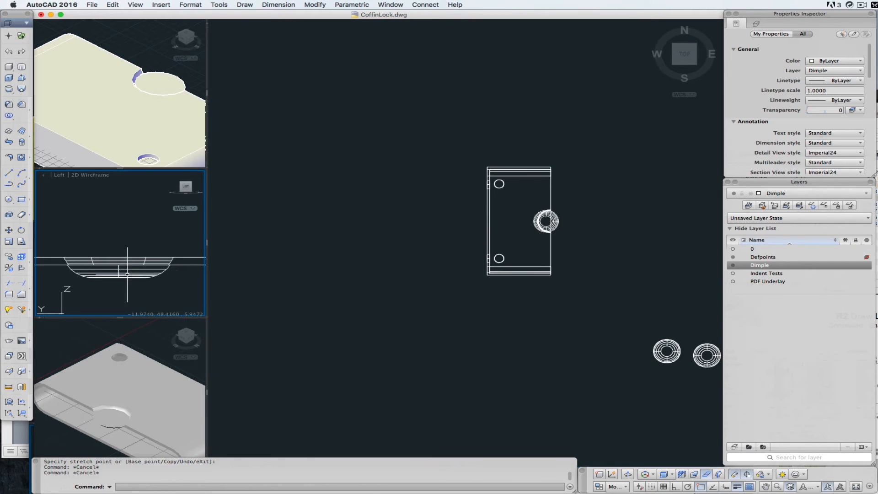
left_click(112, 415)
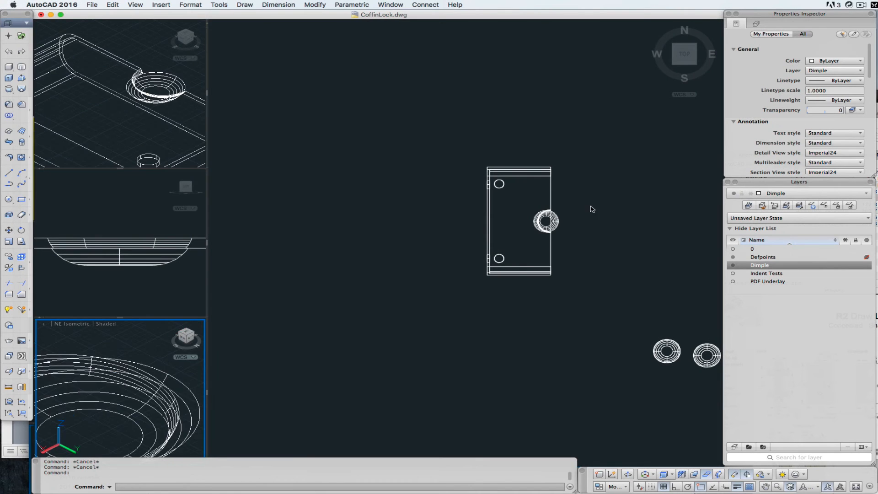
scroll(120, 405, "down", 5)
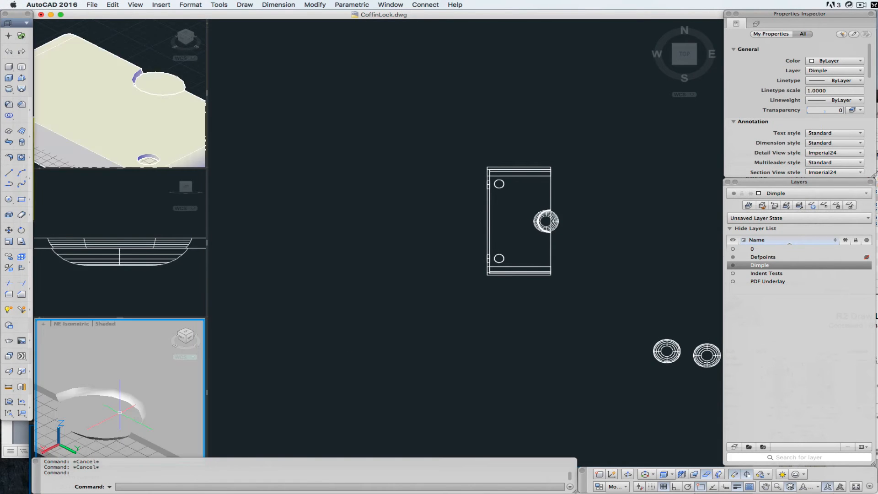
left_click(571, 218)
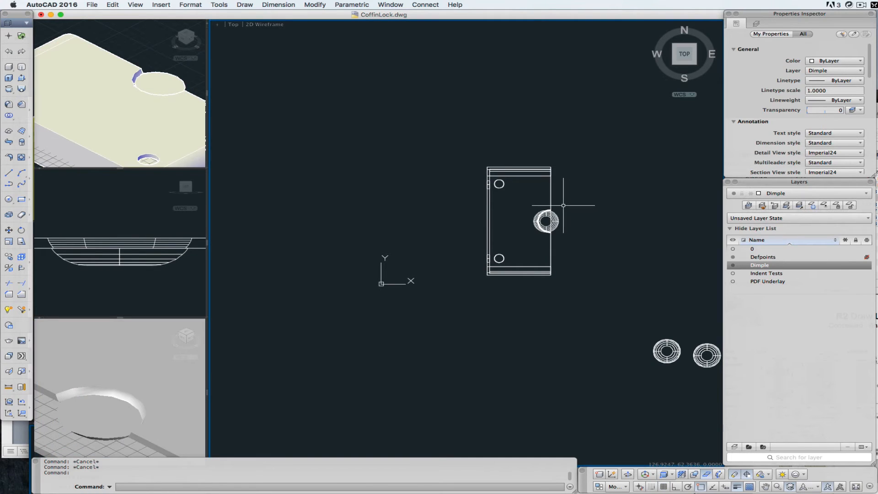
scroll(564, 204, "up", 6)
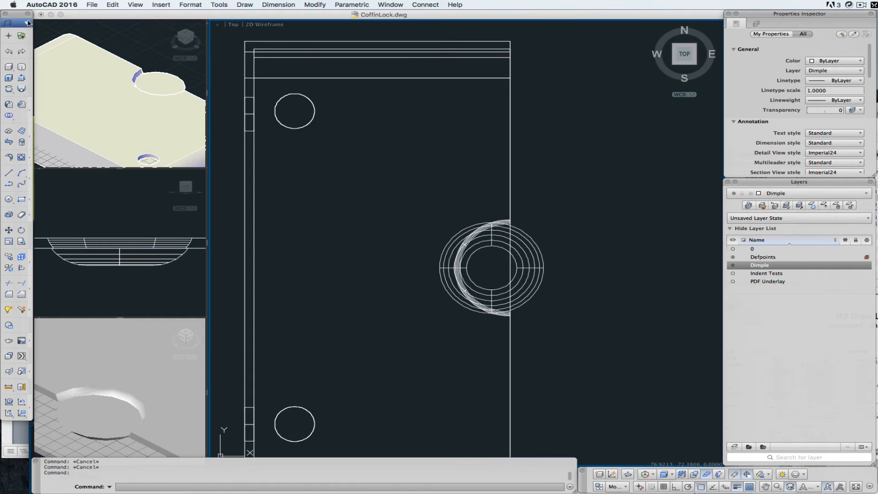
left_click(27, 23)
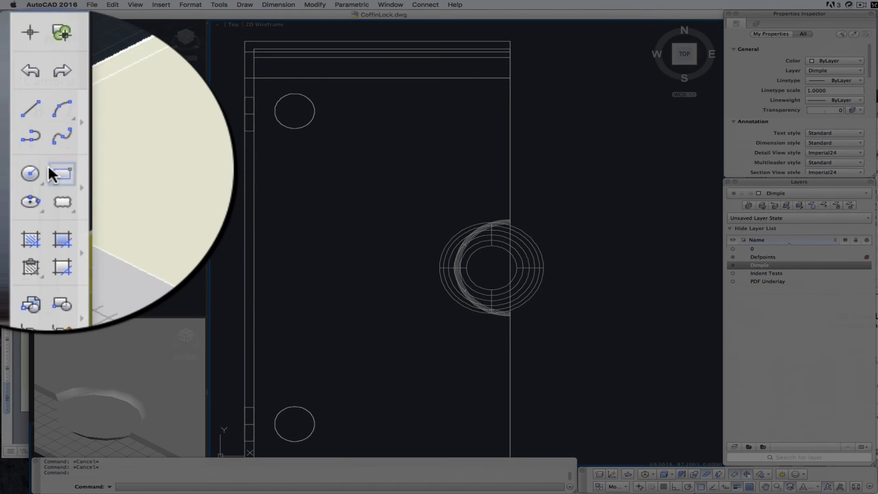
left_click(21, 93)
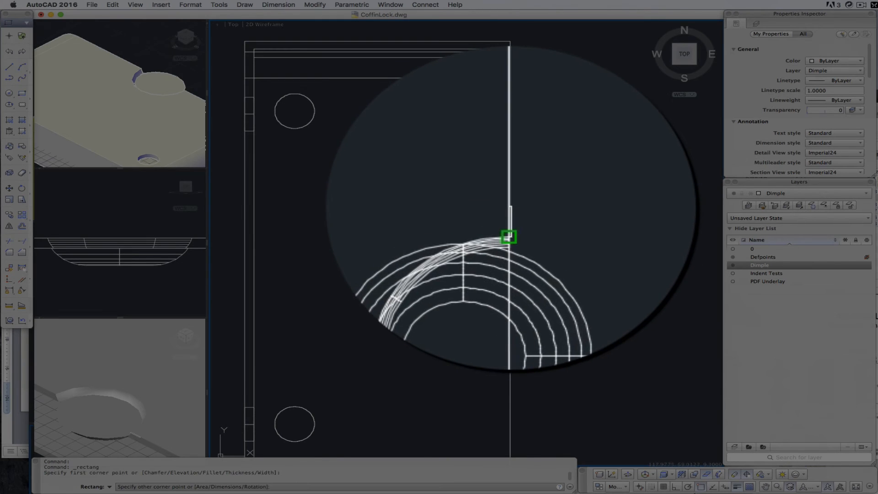
left_click(510, 219)
left_click(574, 327)
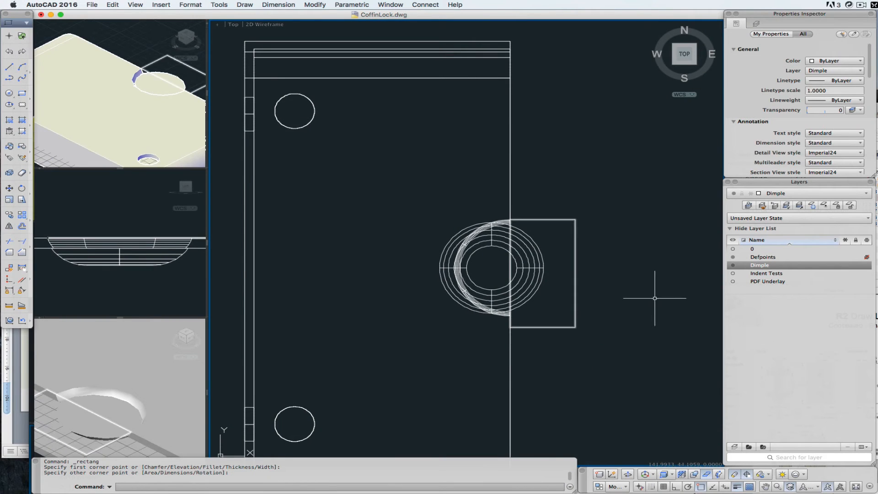
Extrude the rectangle to a height of 30 units.
left_click(574, 302)
type("extr")
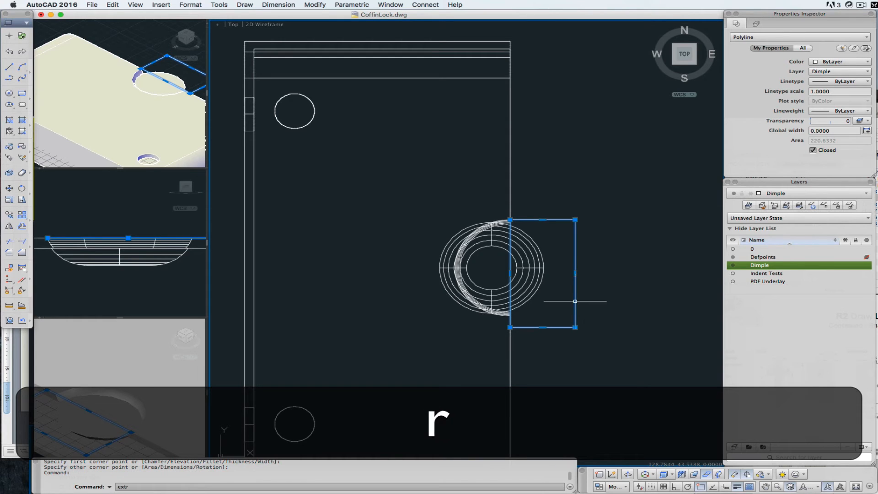
type("u")
key("Return")
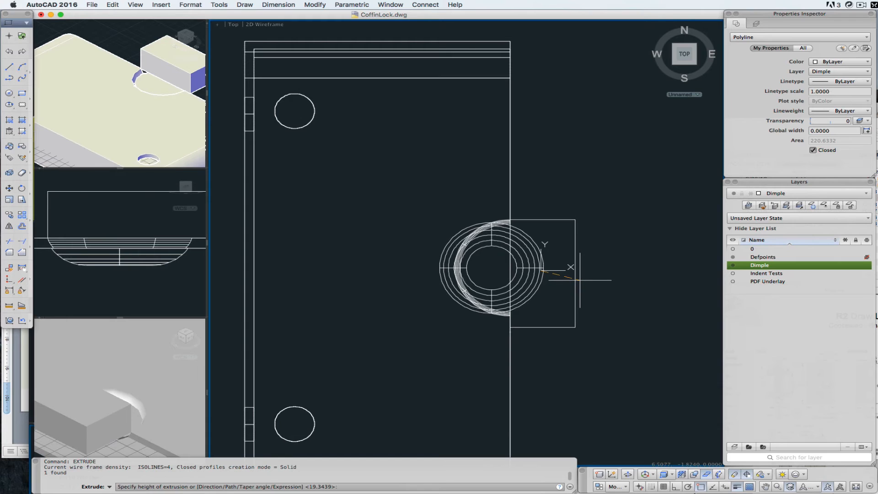
type("30")
key("Return")
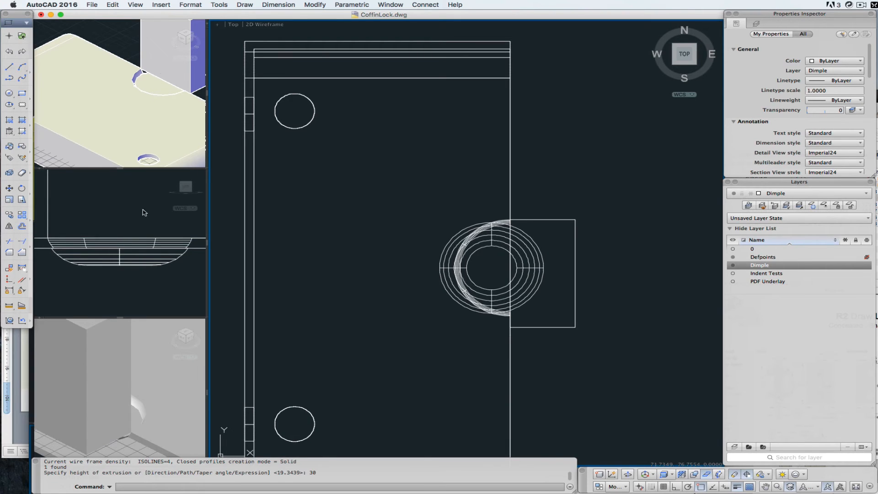
Move the extruded box straight down along the Z axis in the SW Isometric view until it passes through the insert's overhang.
left_click(134, 56)
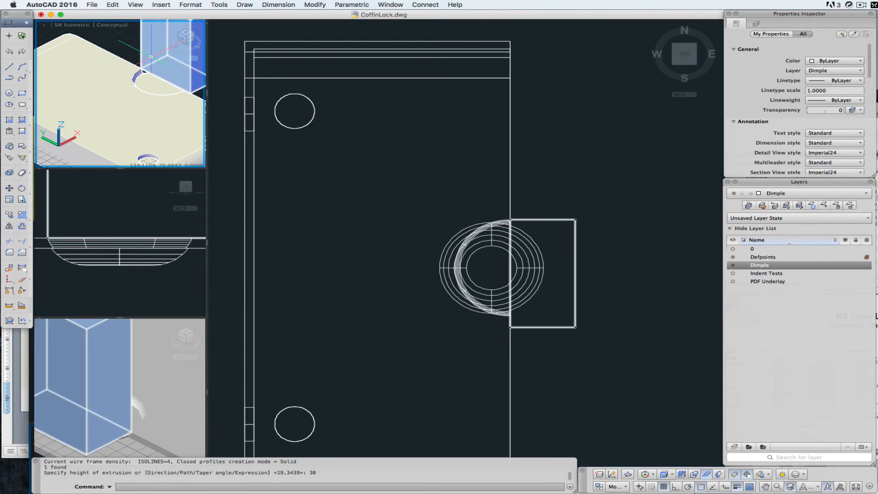
scroll(146, 56, "down", 3)
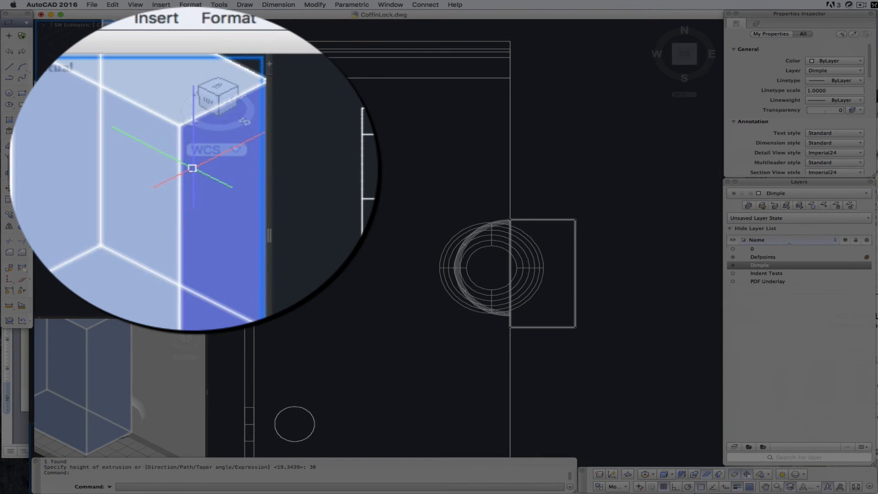
left_click(175, 65)
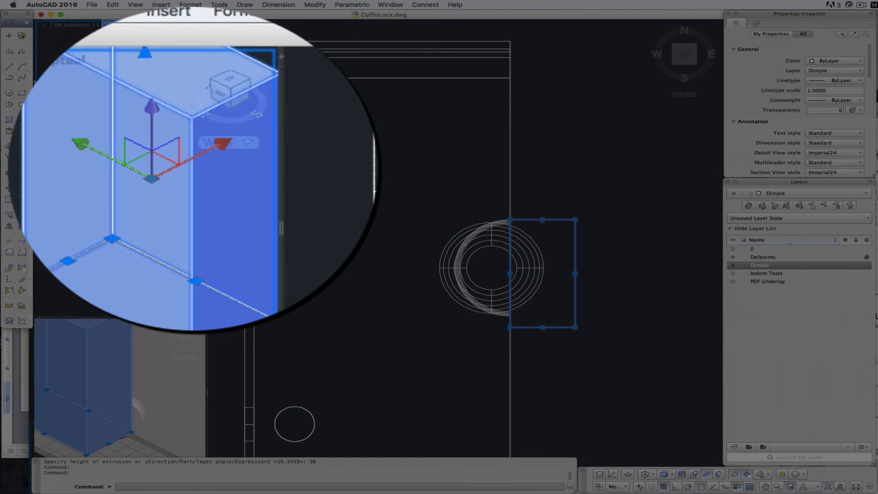
key("Escape")
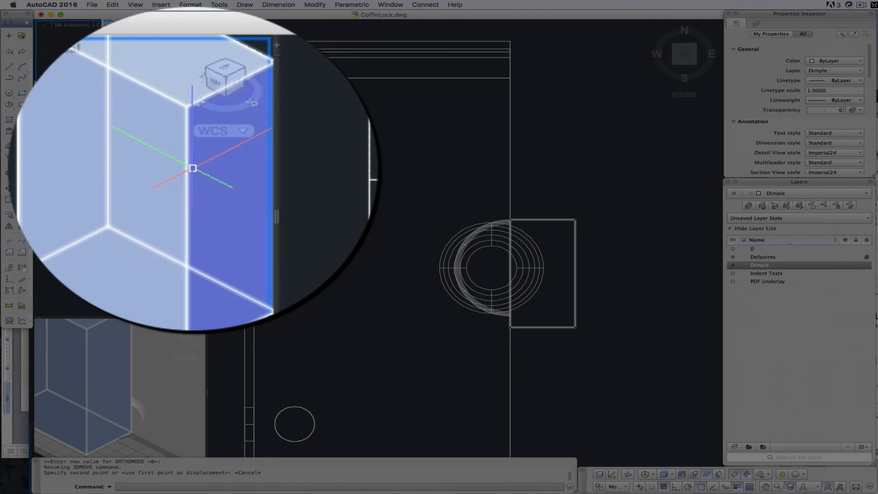
left_click(138, 71)
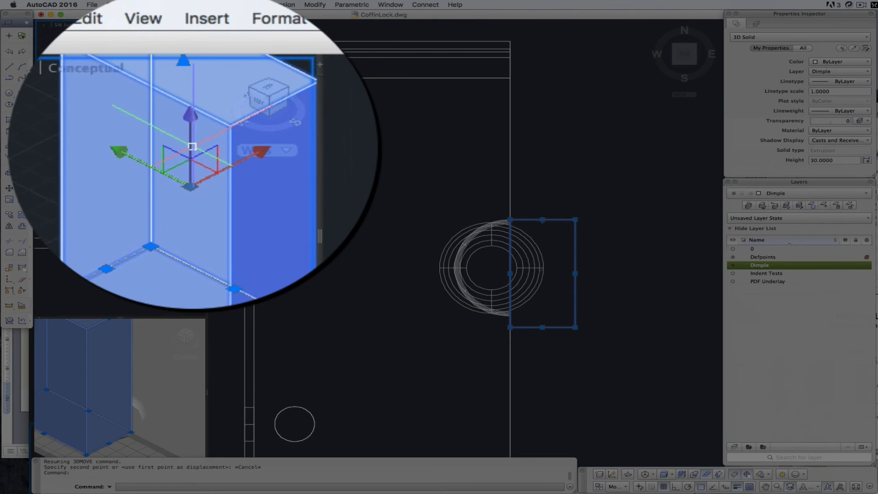
left_click(155, 44)
scroll(157, 44, "up", 3)
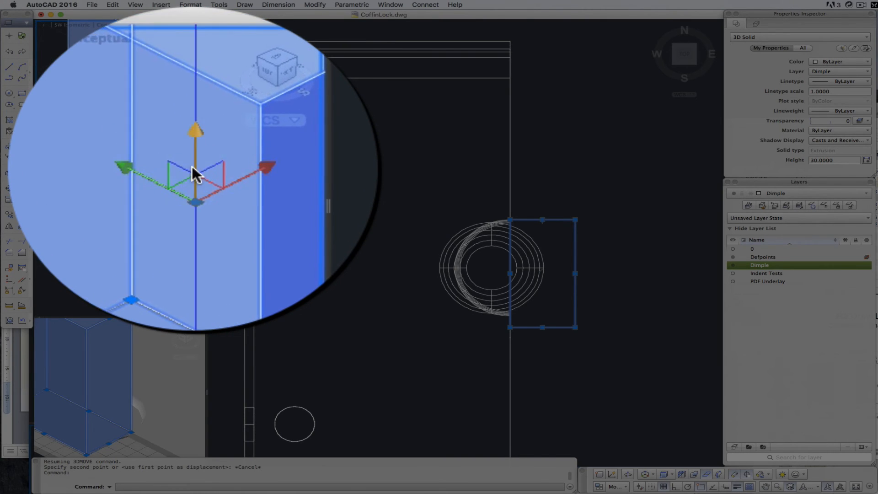
left_click(193, 168)
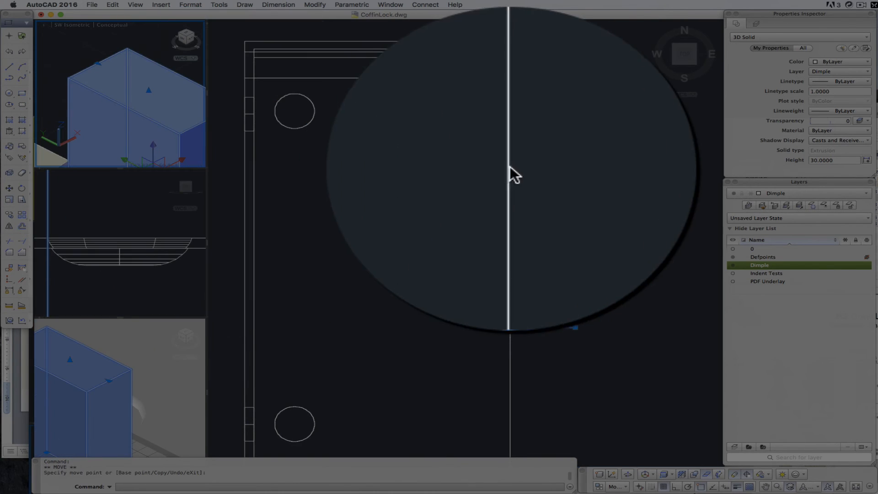
left_click(568, 166)
key("Escape")
key("Escape")
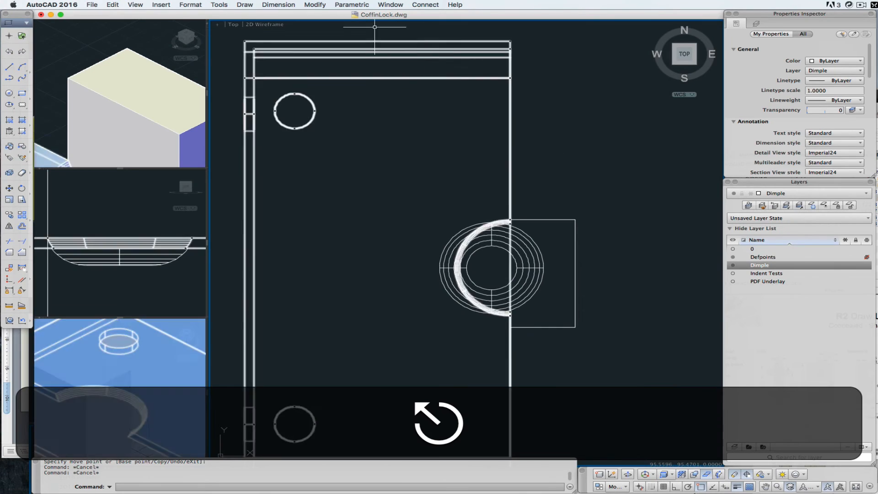
Subtract the box from the indent insert to trim it flush with the housing's open edge.
left_click(316, 4)
mouse_move(337, 243)
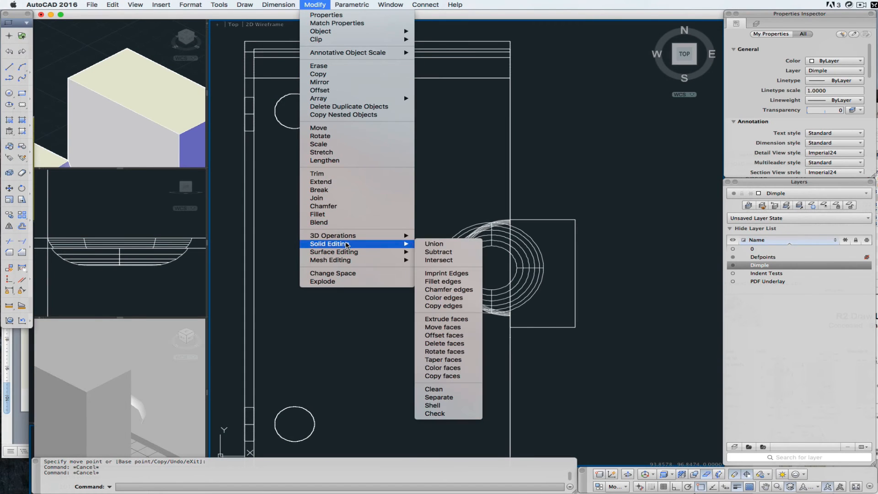
left_click(438, 251)
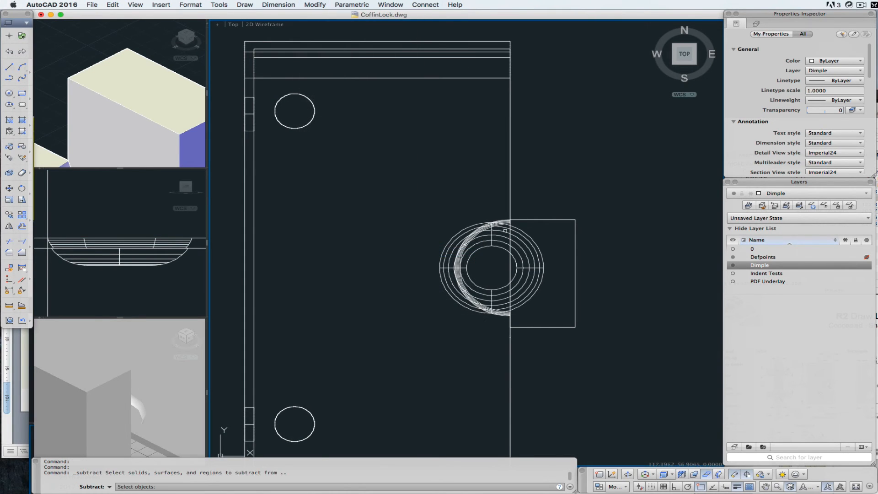
left_click(503, 236)
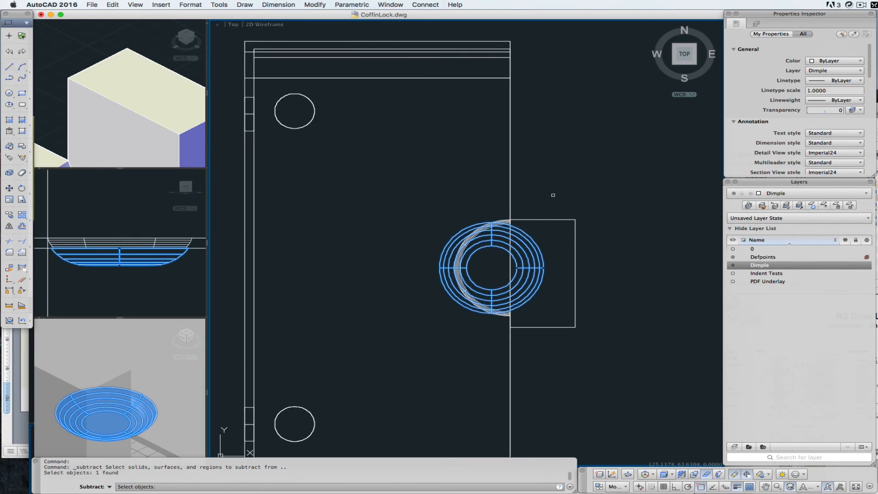
key("Return")
left_click(550, 221)
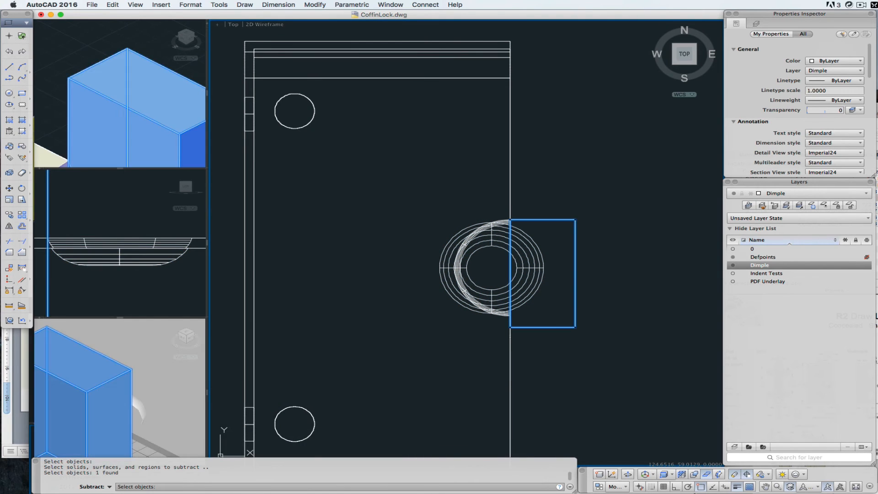
key("Return")
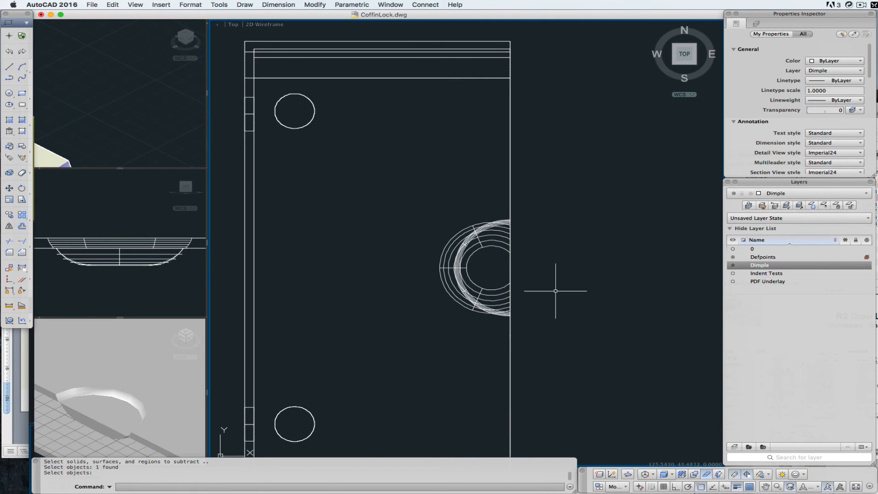
scroll(526, 240, "up", 3)
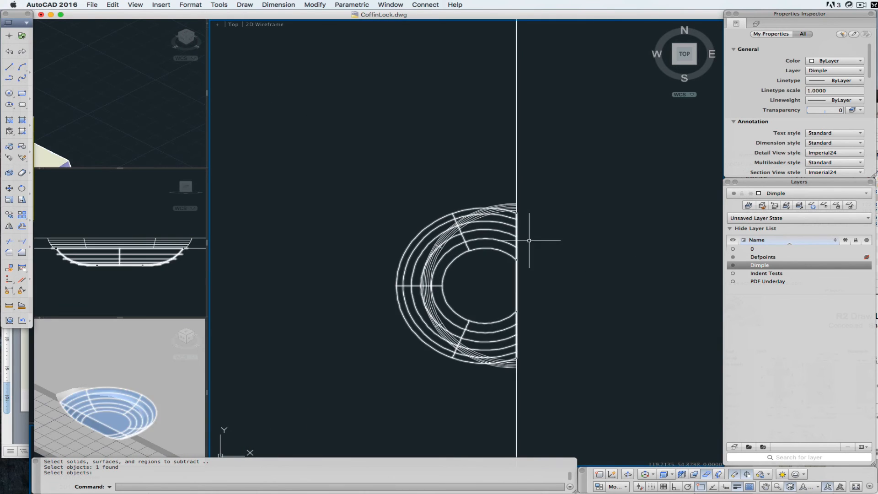
left_click(493, 230)
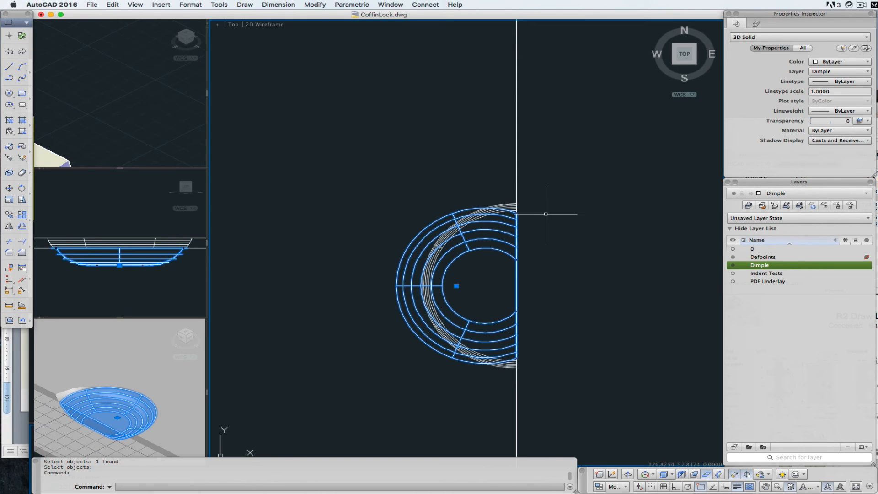
left_click(558, 179)
key("Escape")
key("Escape")
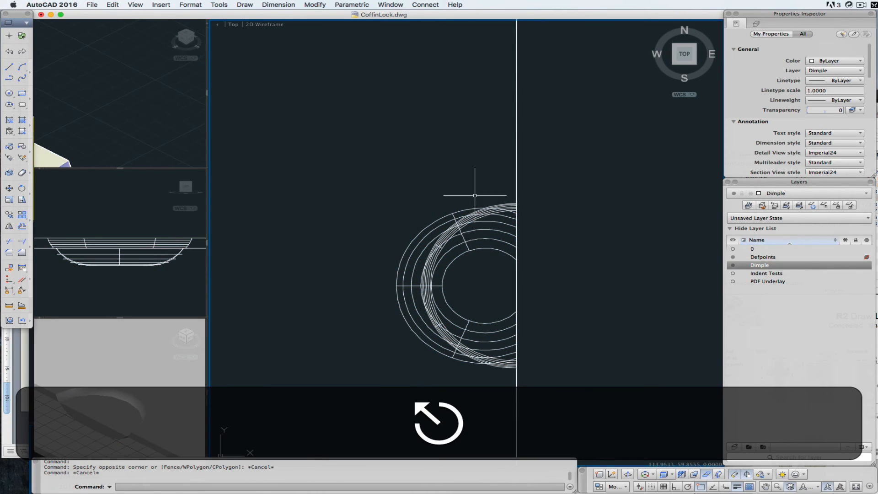
Union the trimmed indent insert with the housing into one solid.
left_click(320, 6)
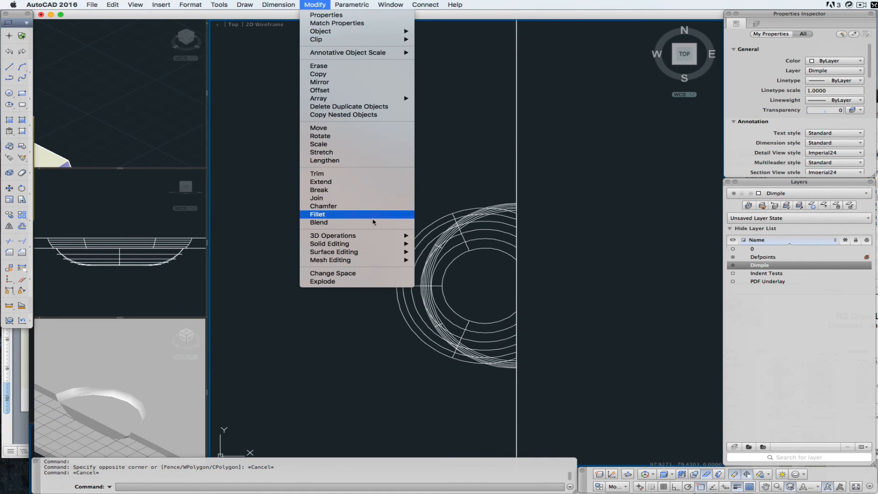
mouse_move(380, 238)
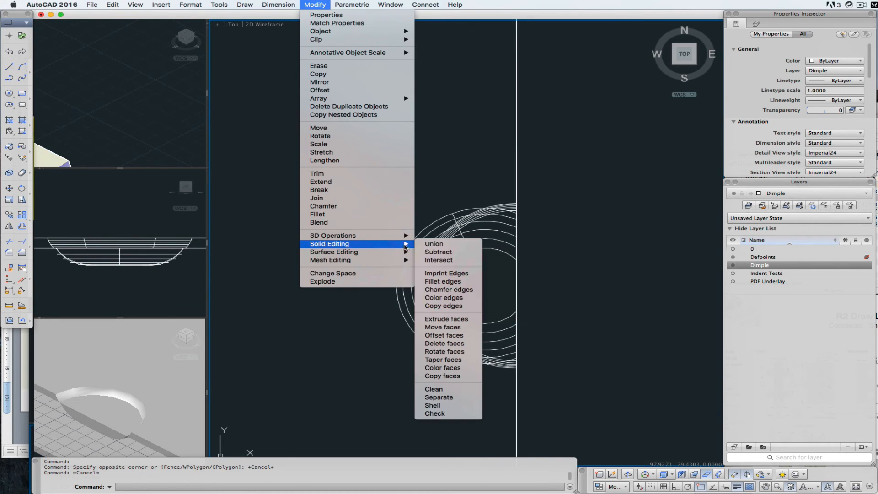
left_click(428, 247)
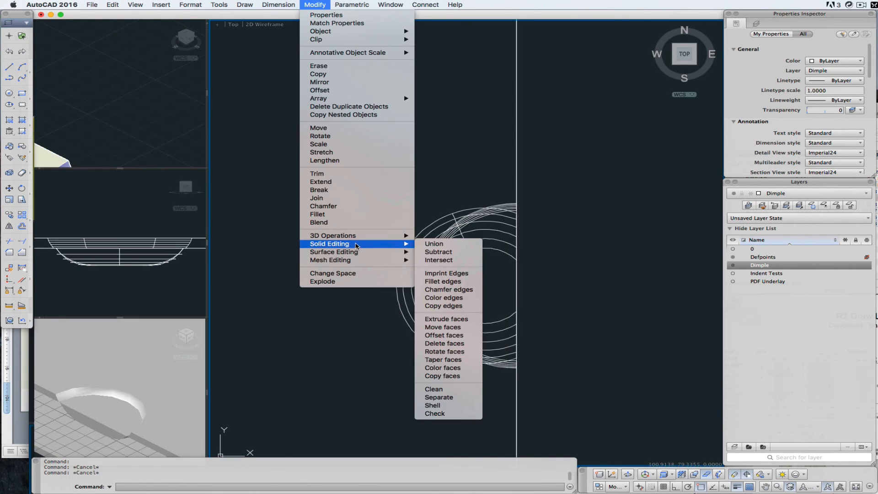
left_click(430, 245)
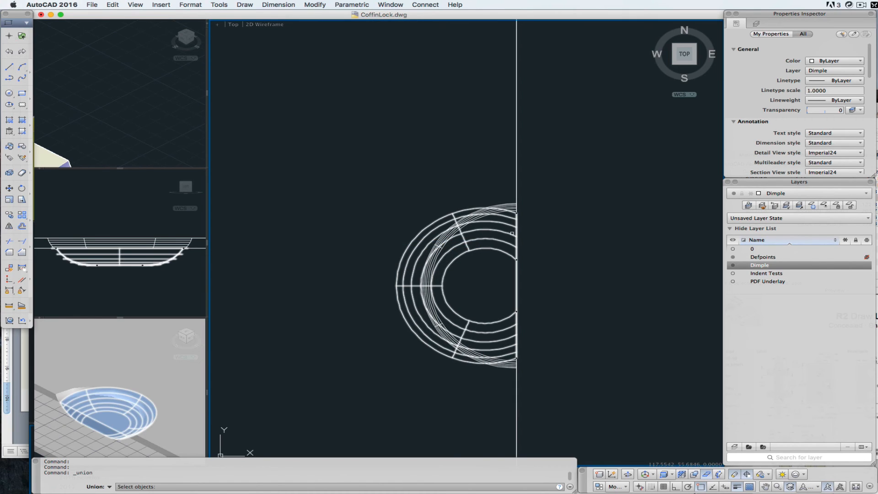
left_click(511, 233)
left_click(516, 196)
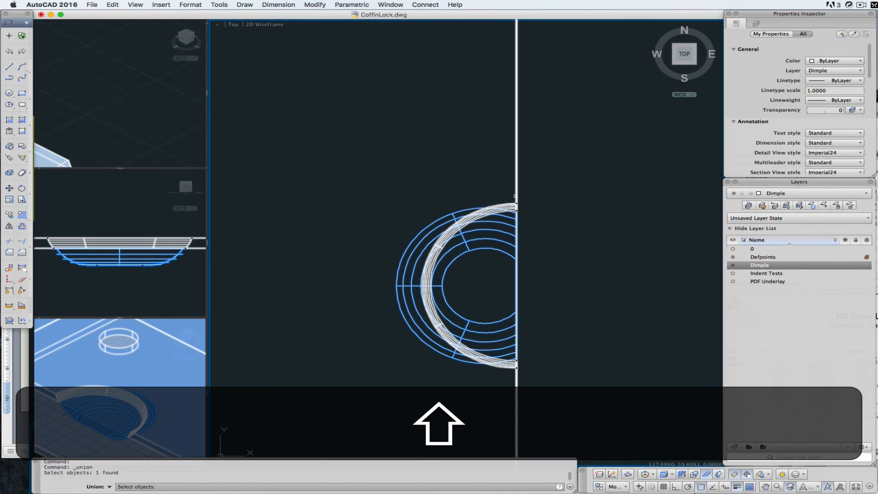
key("Return")
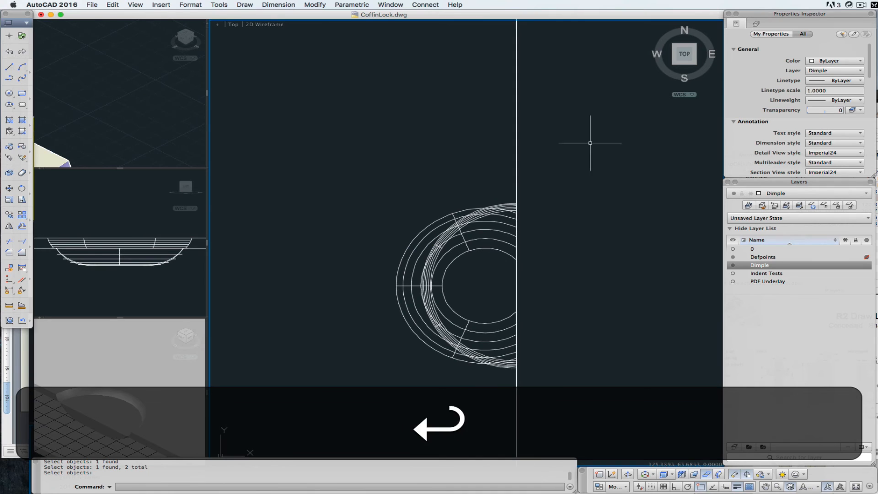
left_click(439, 272)
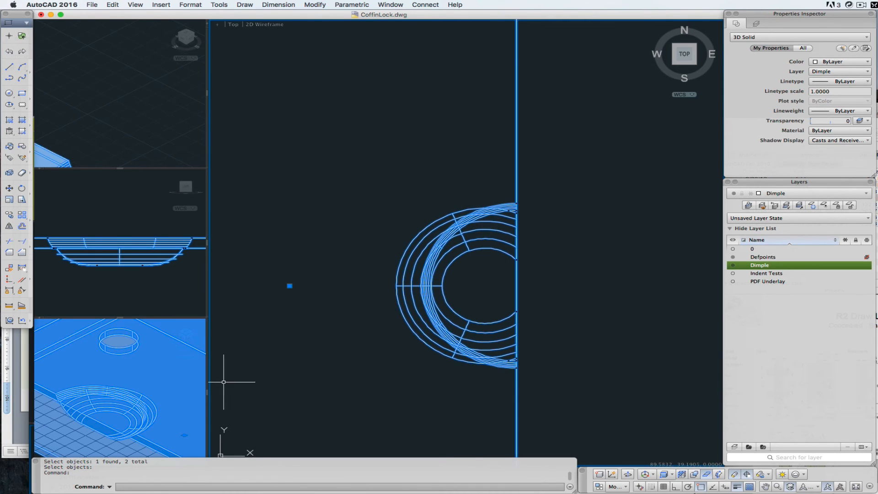
key("Escape")
key("Escape")
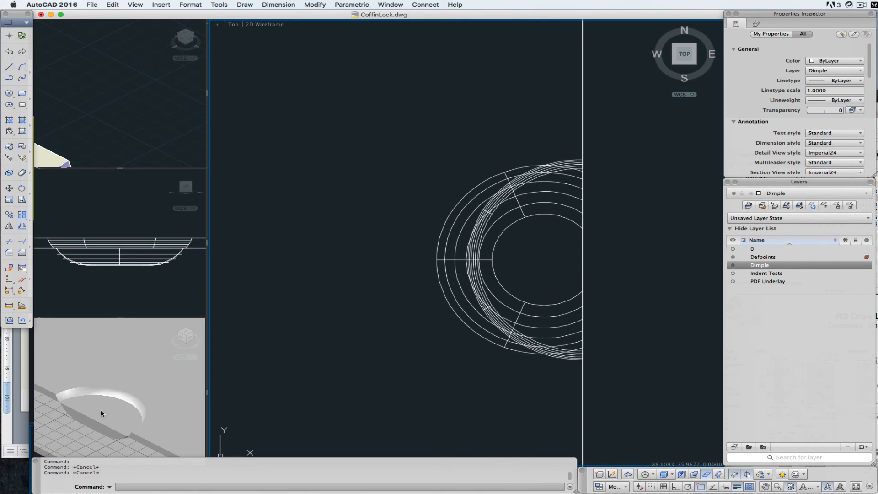
Set the visual style of the large Top viewport to Shaded.
scroll(215, 400, "up", 2)
left_click(634, 160)
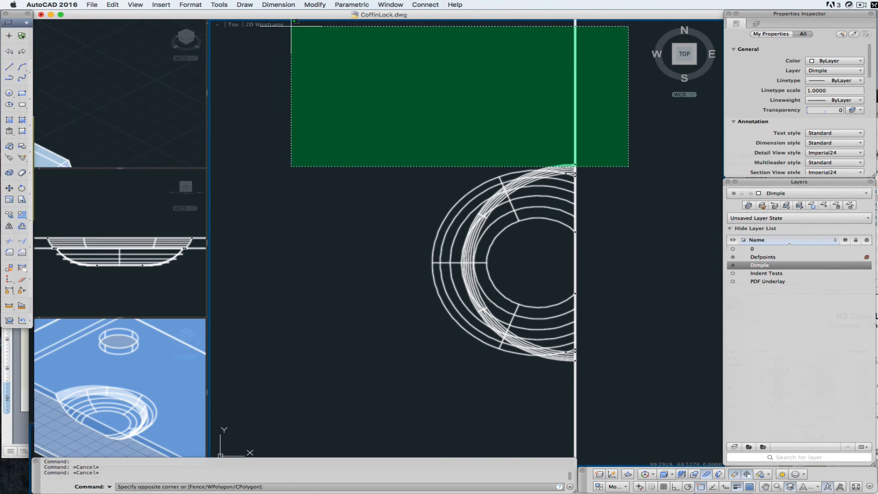
left_click(267, 27)
key("super+z")
left_click(268, 24)
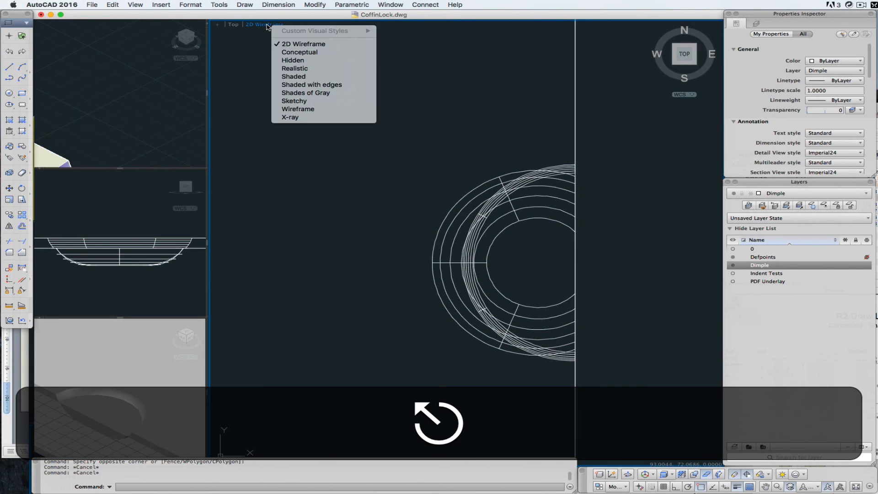
left_click(300, 78)
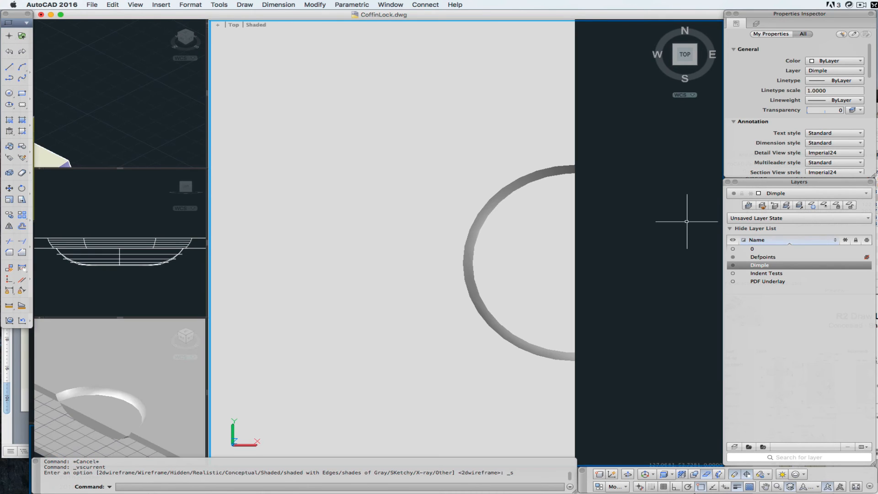
Examine the housing's dimple in the SE Isometric view and then from the corner below the open edge.
left_click(695, 65)
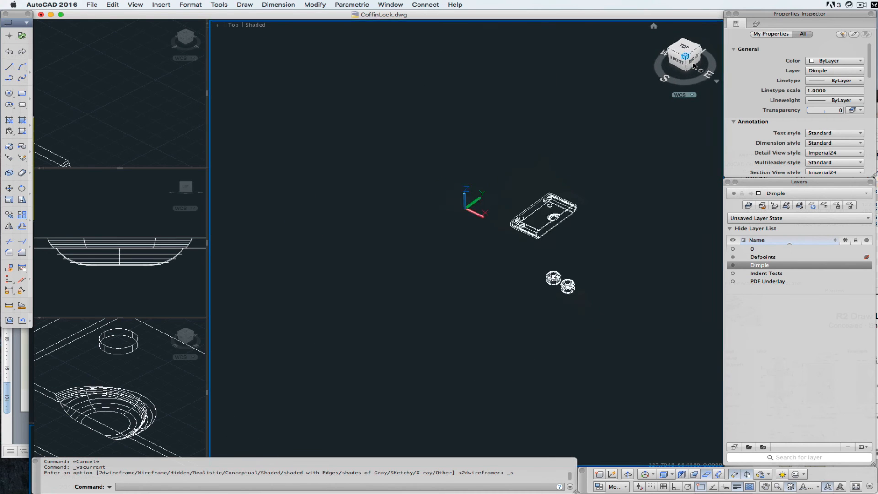
scroll(561, 249, "up", 7)
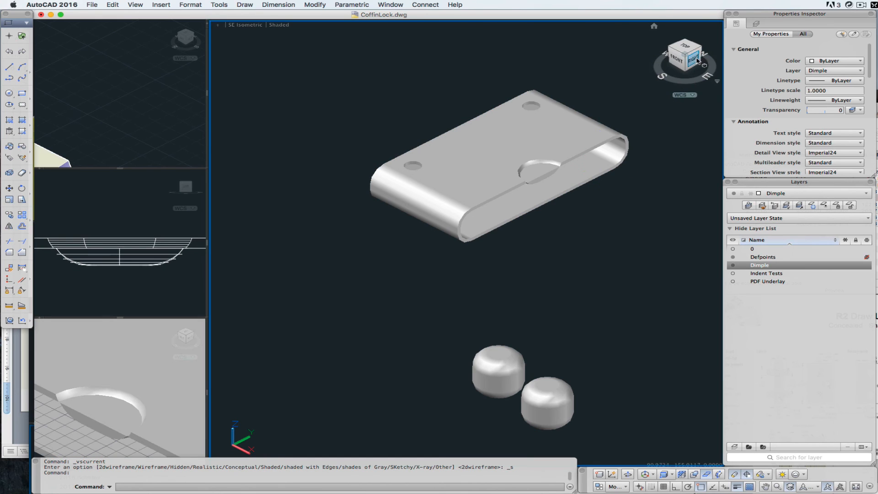
left_click(685, 72)
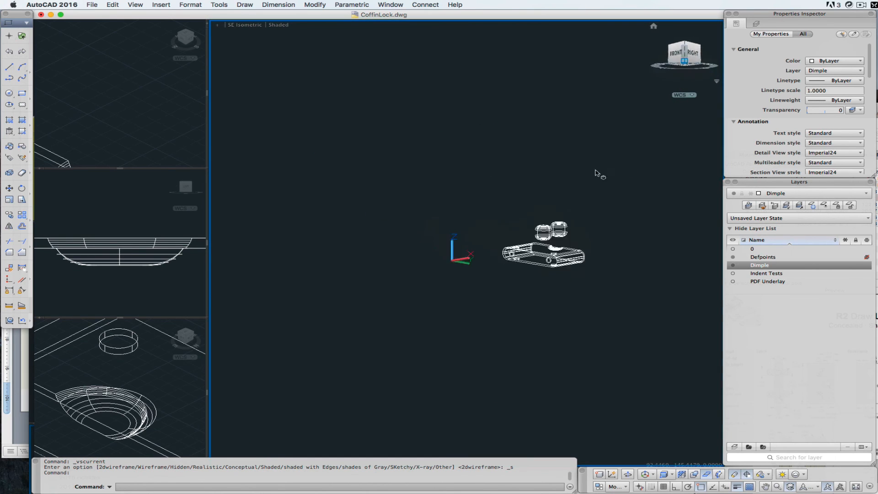
scroll(552, 261, "up", 8)
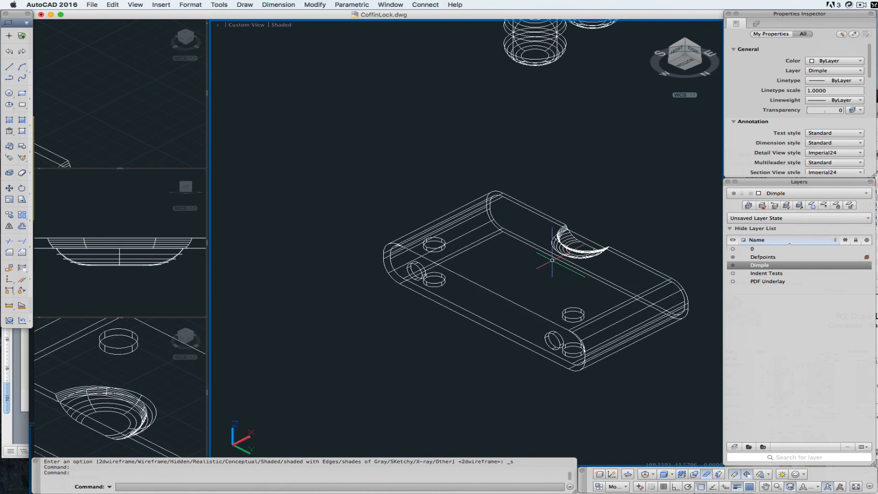
scroll(660, 169, "up", 2)
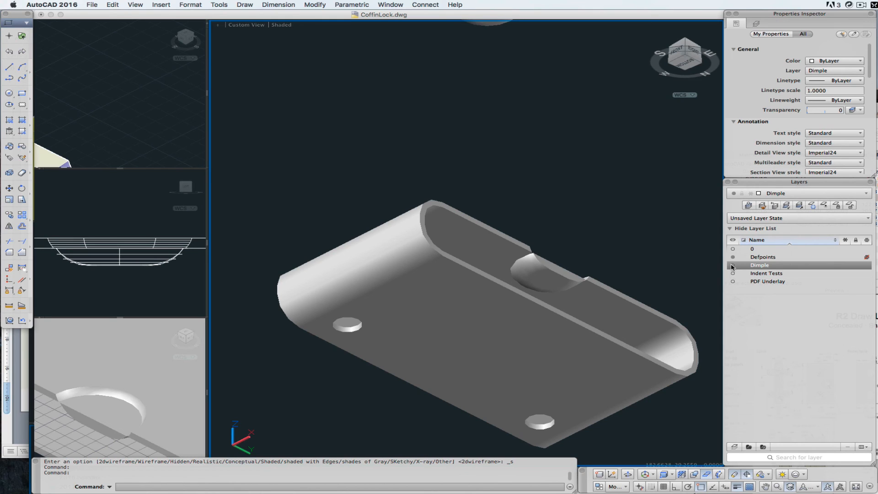
Turn on the Indent Tests layer and make it current, then turn off the Dimple layer.
double_click(759, 275)
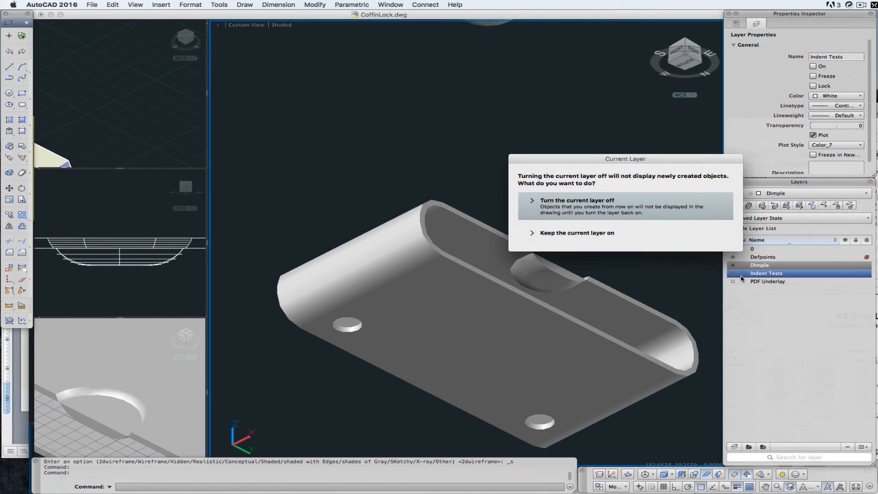
left_click(627, 232)
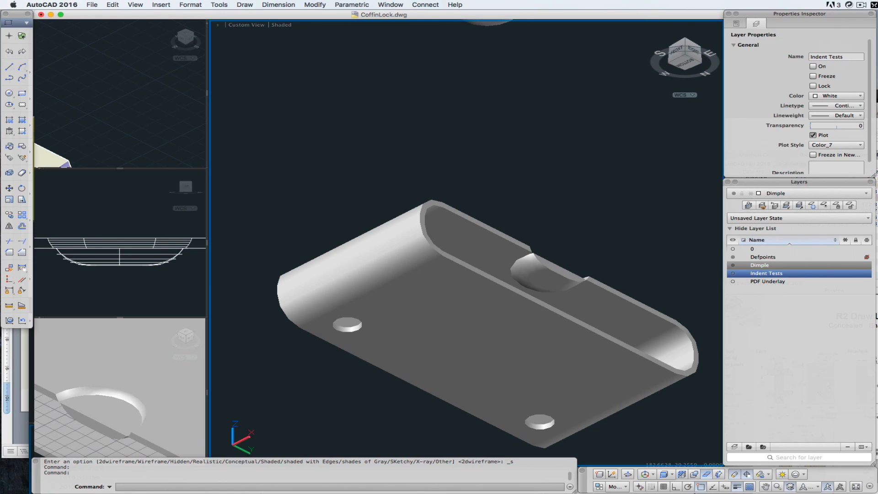
left_click(733, 265)
Examine the Indent Tests housing's open-edge indent up close and the flat filleted solid lying beyond it.
middle_click_drag(639, 238, 369, 278)
scroll(558, 176, "up", 3)
scroll(568, 172, "up", 1)
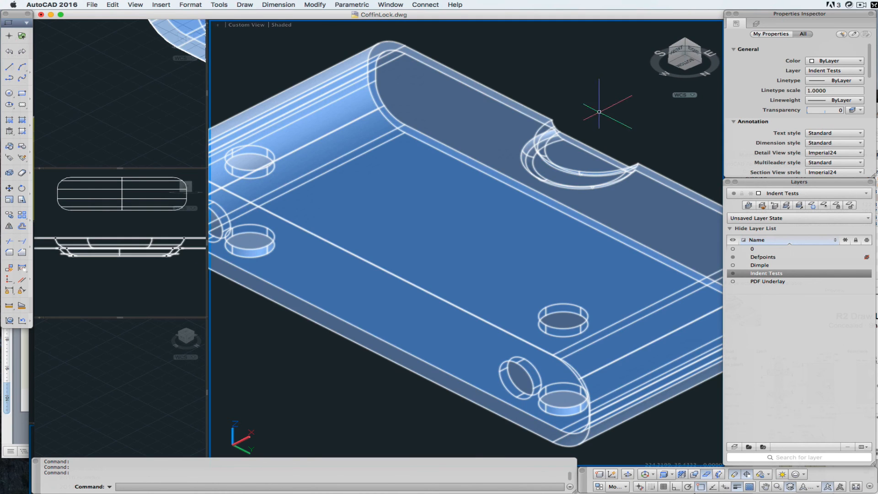
left_click(583, 104)
key("Escape")
key("Escape")
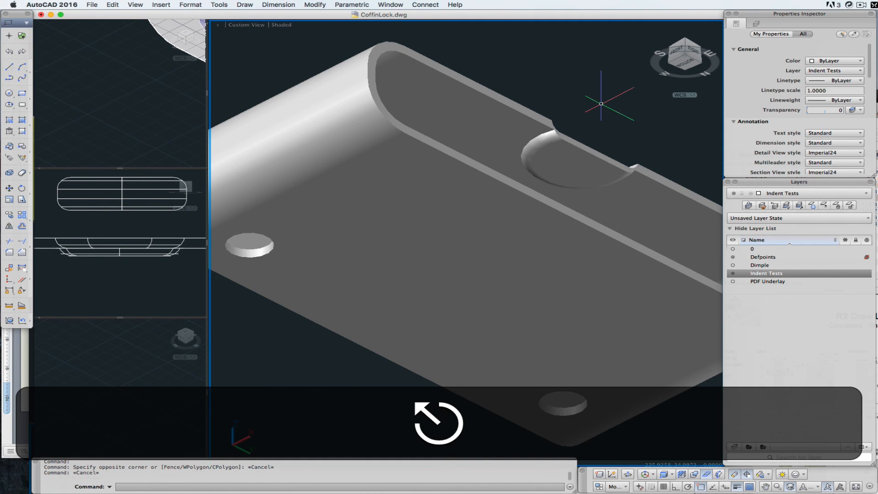
scroll(599, 109, "down", 5)
scroll(600, 110, "down", 5)
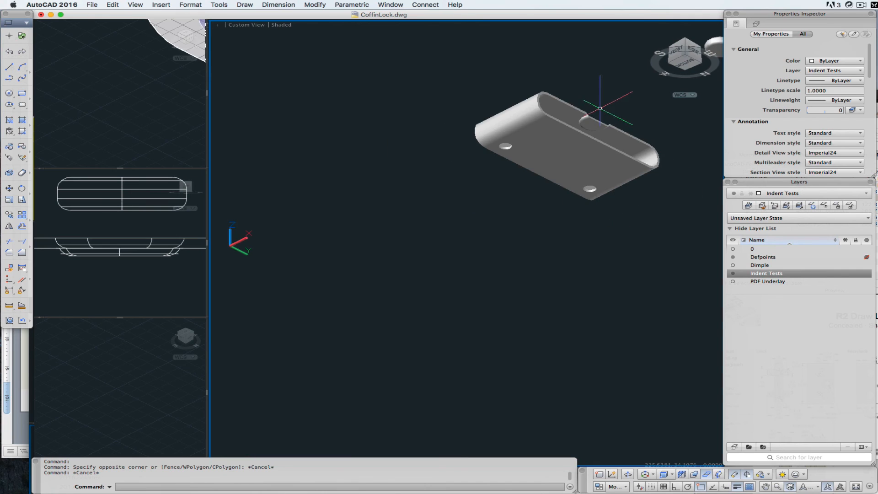
middle_click_drag(599, 110, 399, 266)
left_click(509, 215)
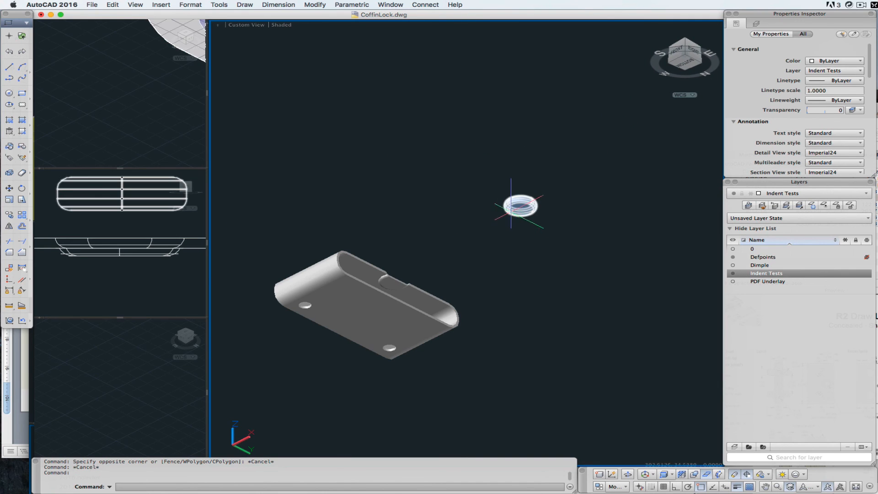
scroll(520, 206, "up", 5)
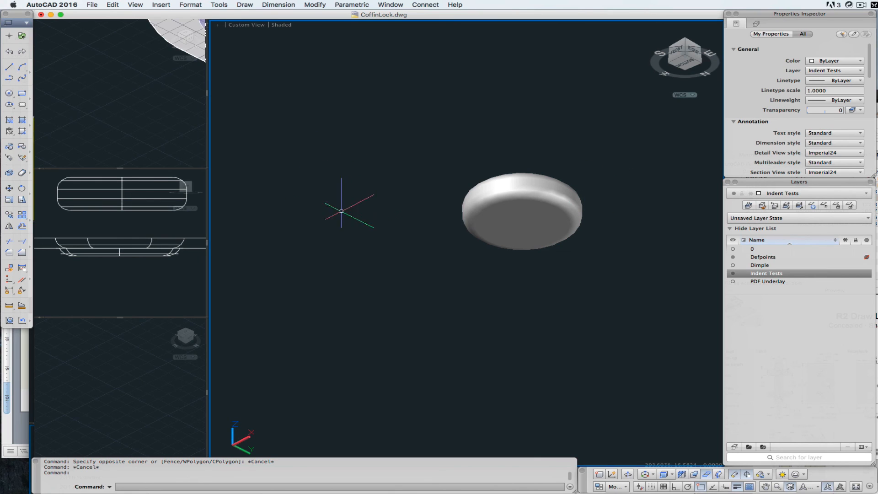
scroll(425, 238, "down", 5)
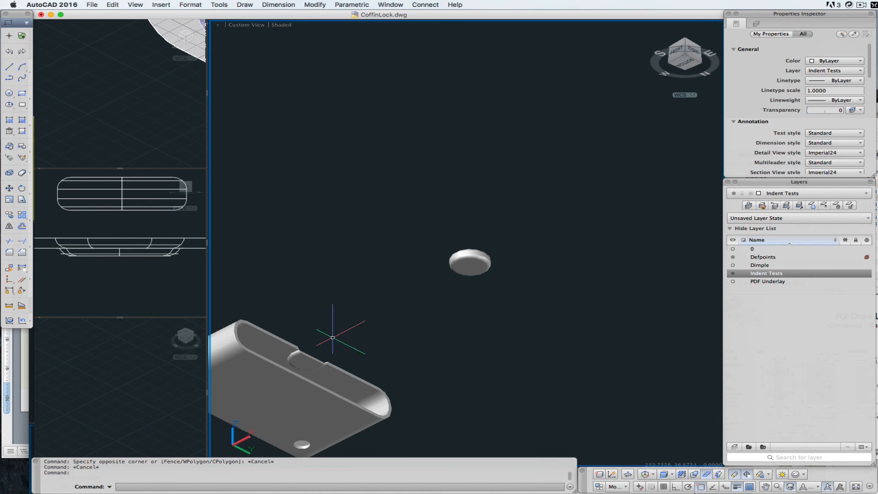